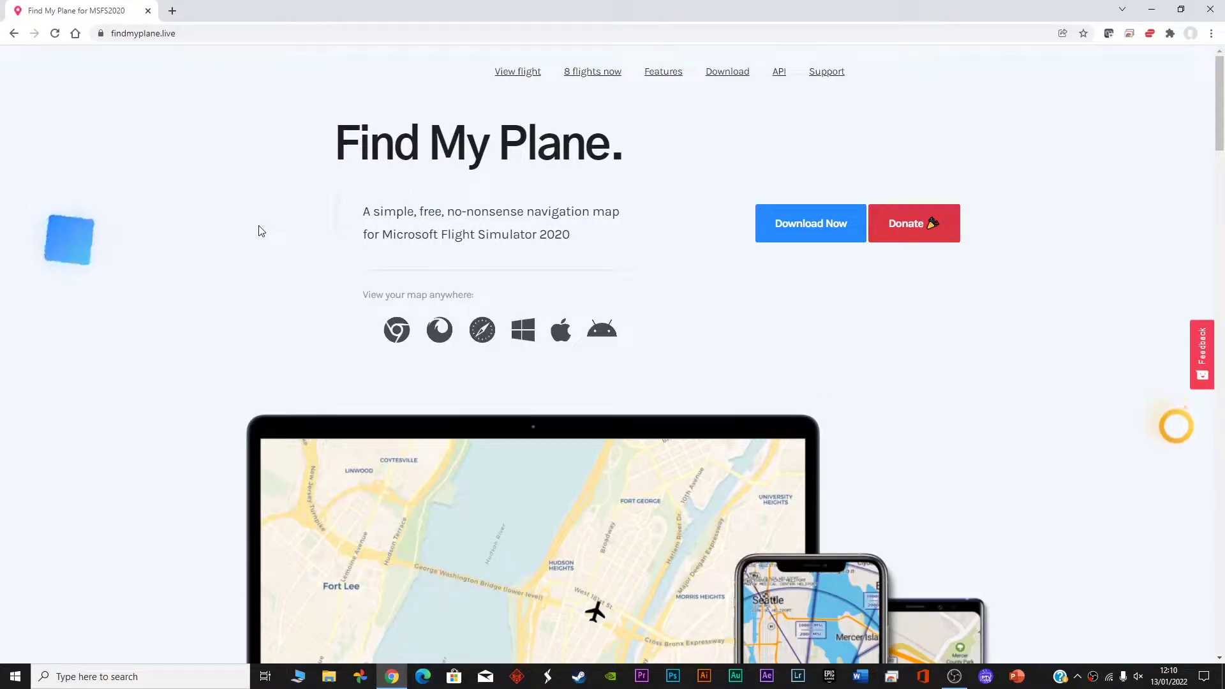
Step: Browse the findmyplane.live homepage and go to its Download now section for findmyplane-setup.zip
scroll(266, 230, down, 2)
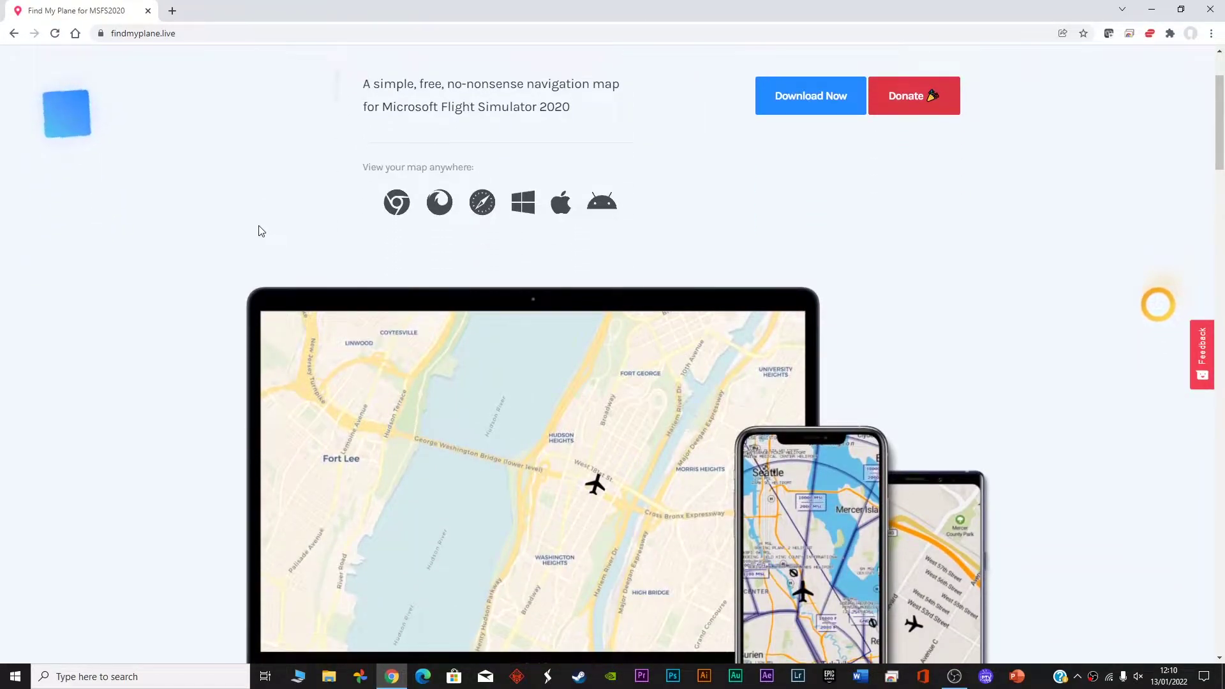
scroll(261, 230, down, 2)
scroll(261, 230, down, 8)
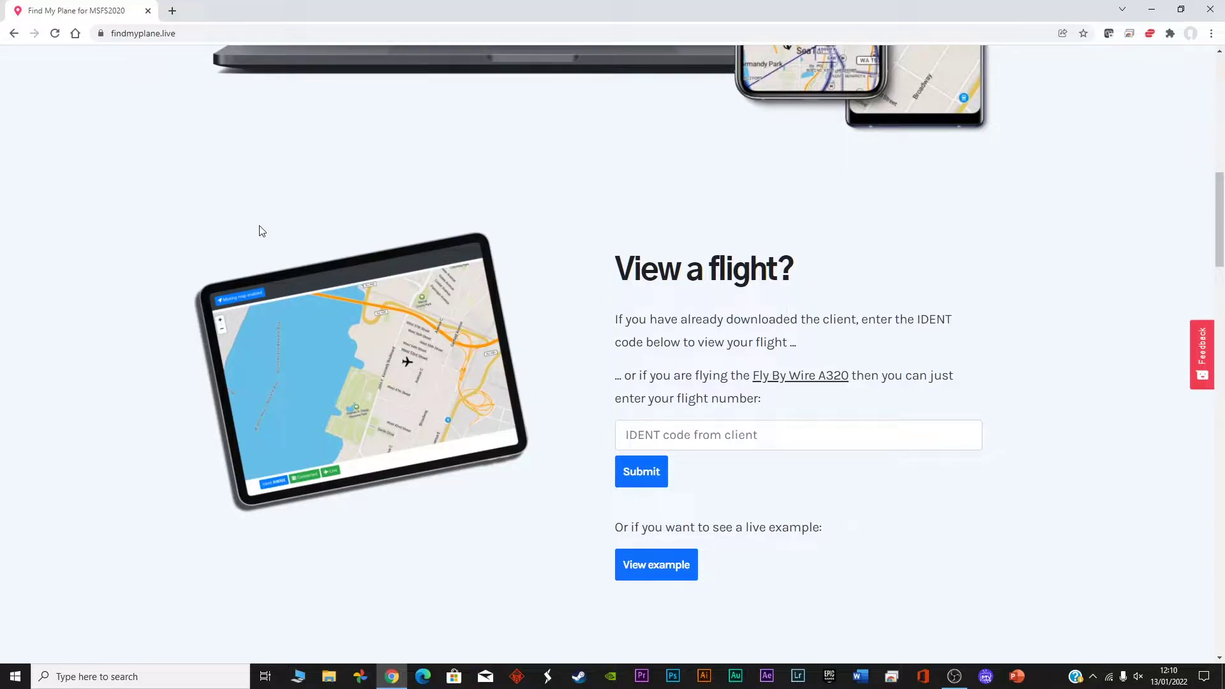
scroll(261, 231, down, 4)
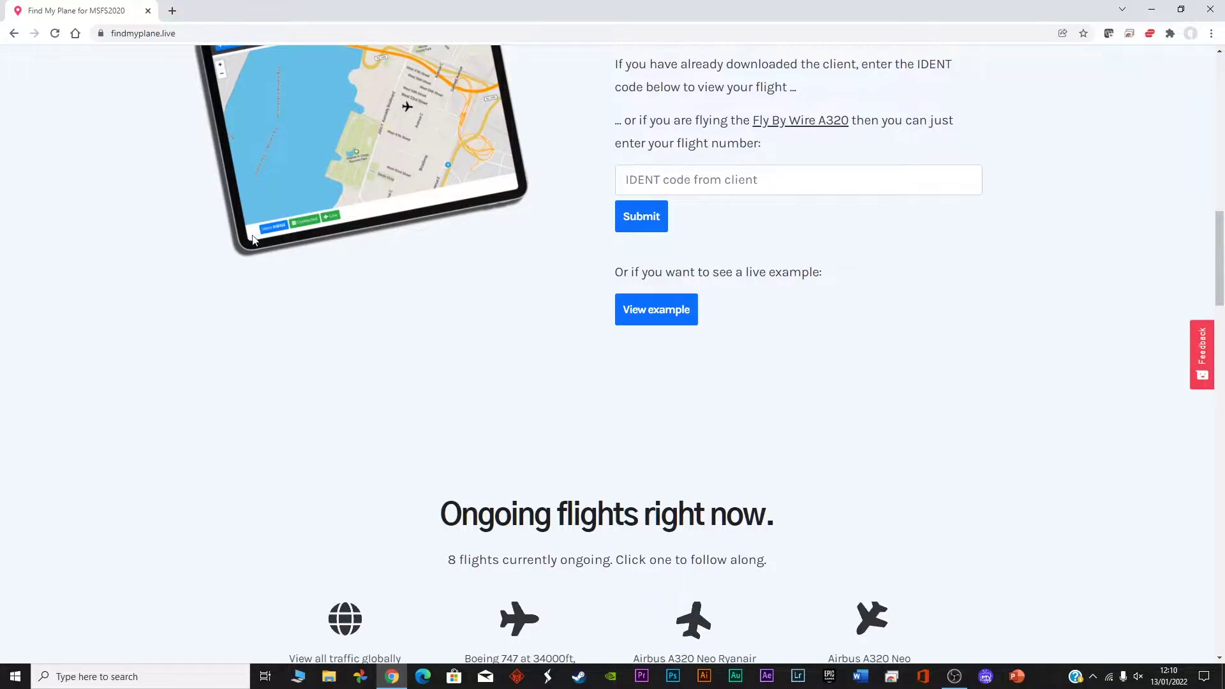
scroll(250, 242, down, 15)
scroll(249, 243, up, 9)
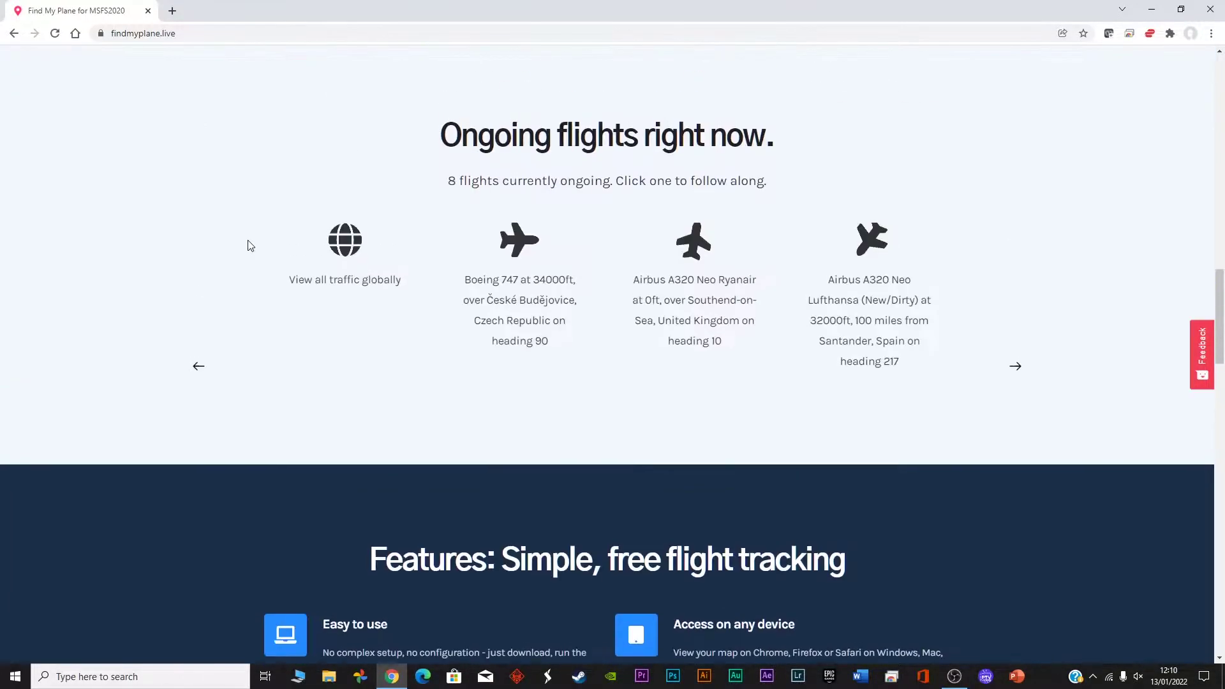
scroll(247, 244, up, 10)
click(818, 225)
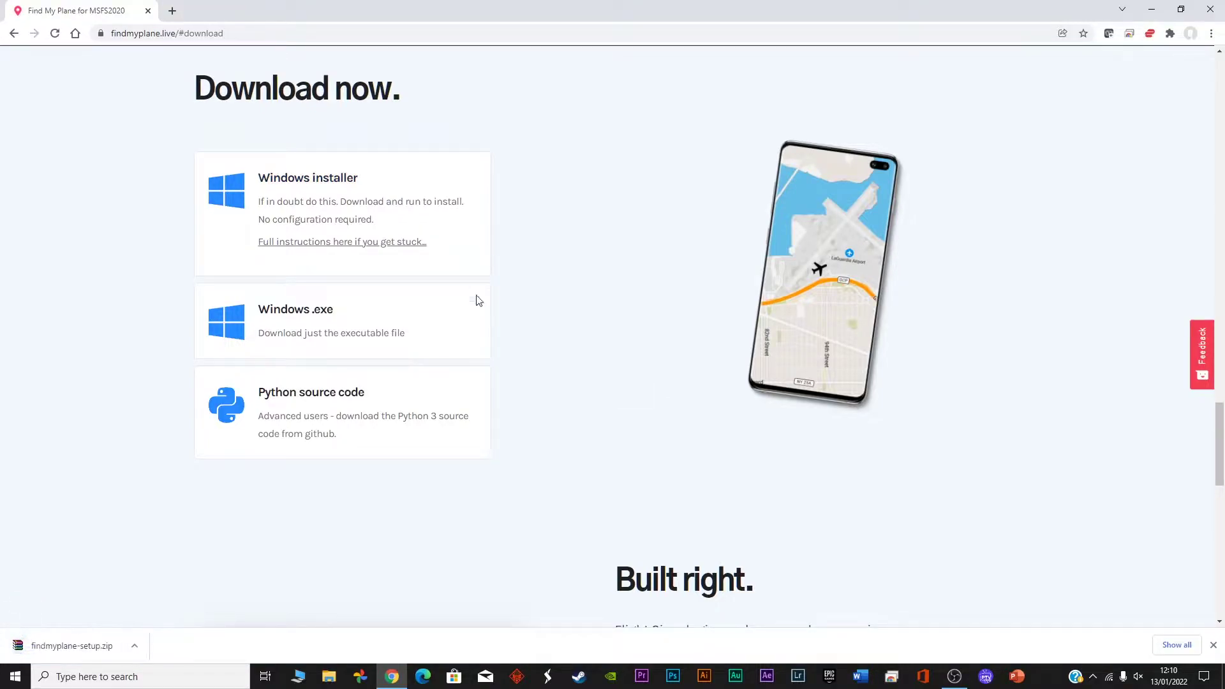
Step: Open findmyplane-setup.zip and run findmyplane-setup.exe, dismissing the WinRAR licence reminder
click(83, 643)
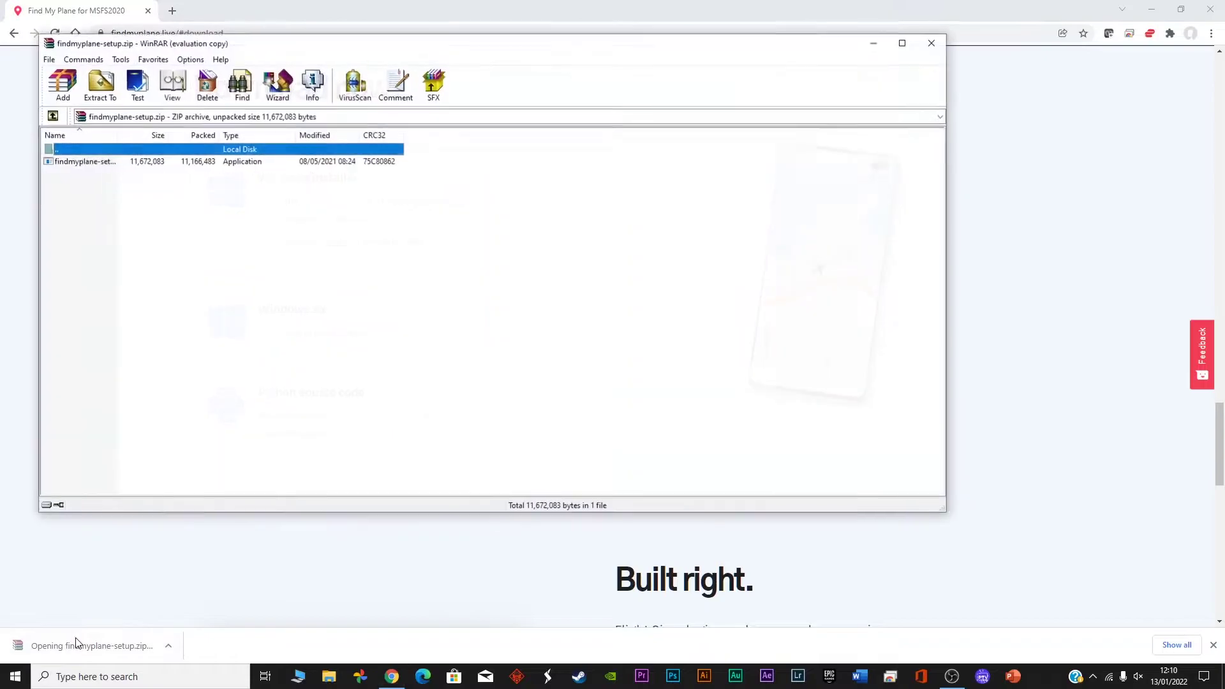
double_click(85, 162)
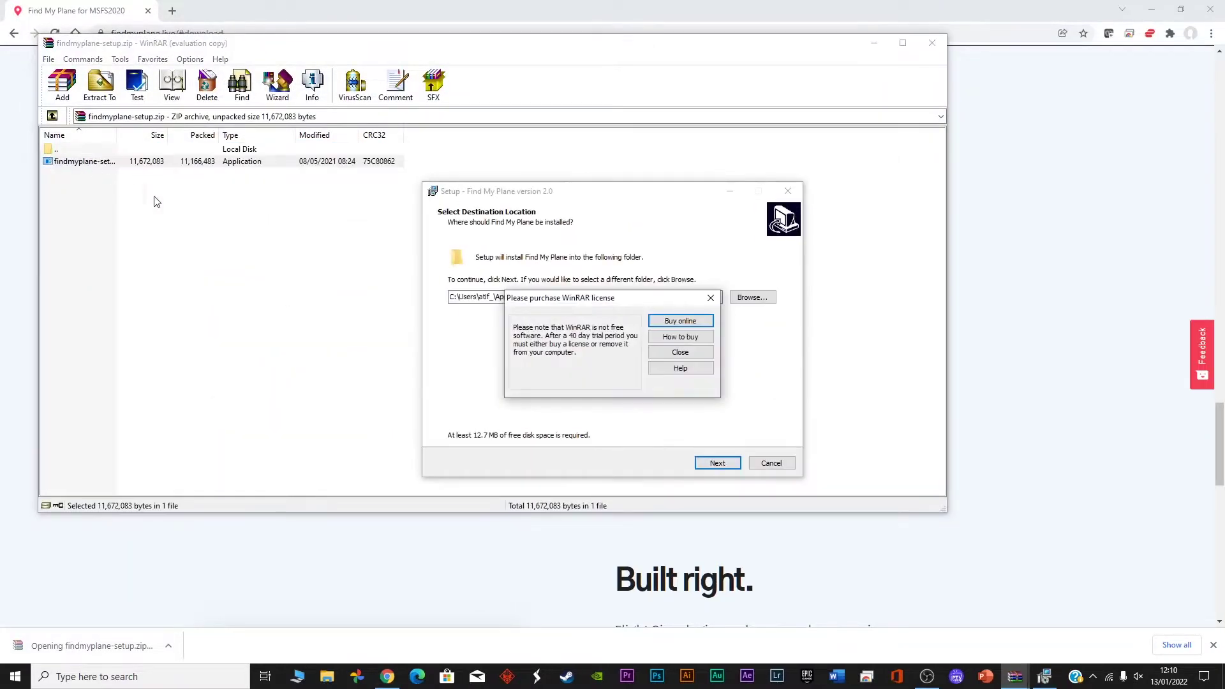
click(667, 352)
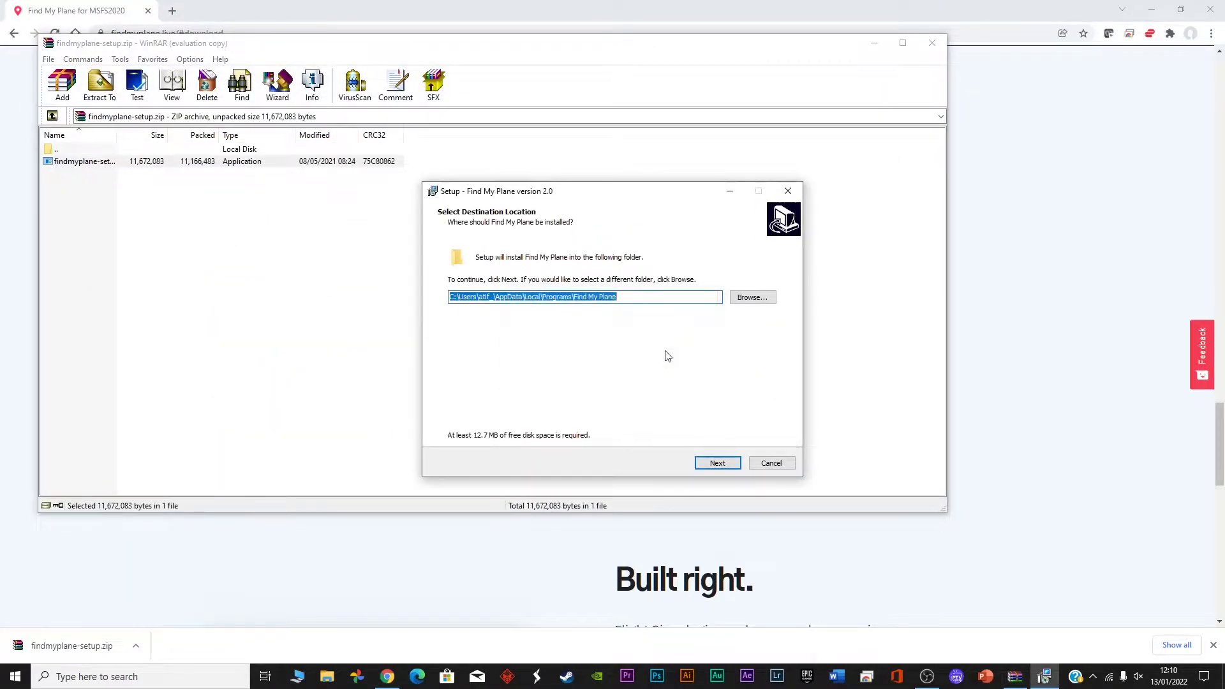
Step: Install Find My Plane to the default folder with a desktop shortcut and launch the client
click(714, 464)
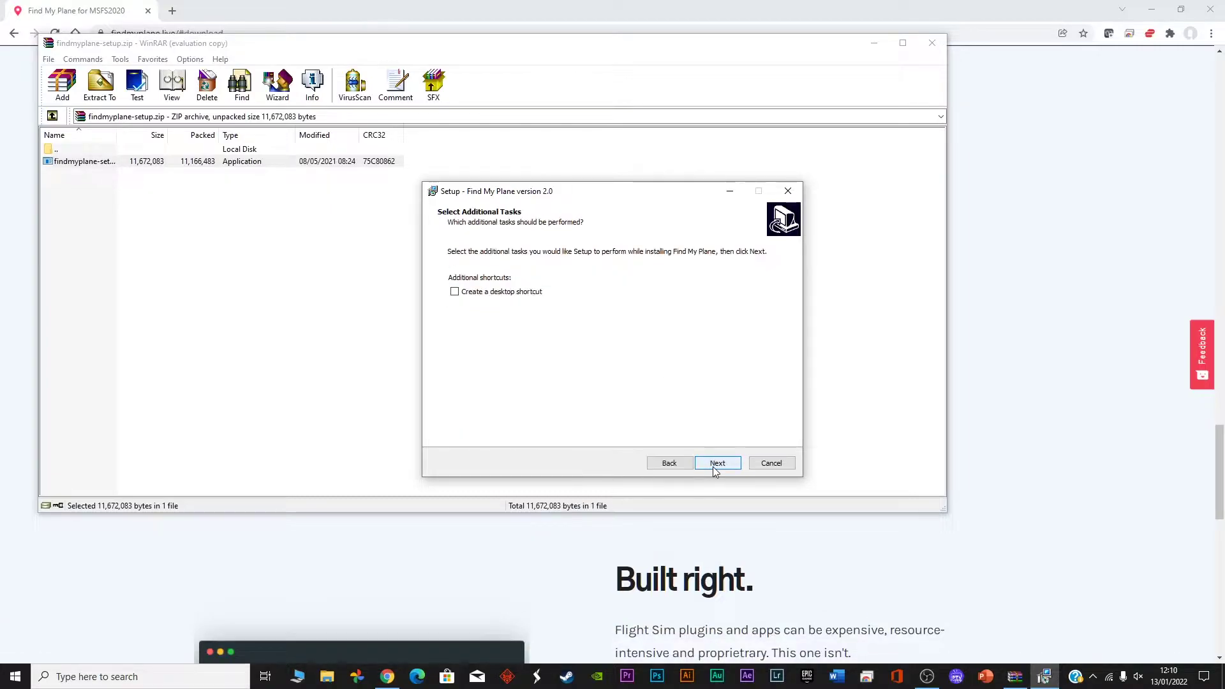
click(511, 292)
click(716, 464)
click(715, 464)
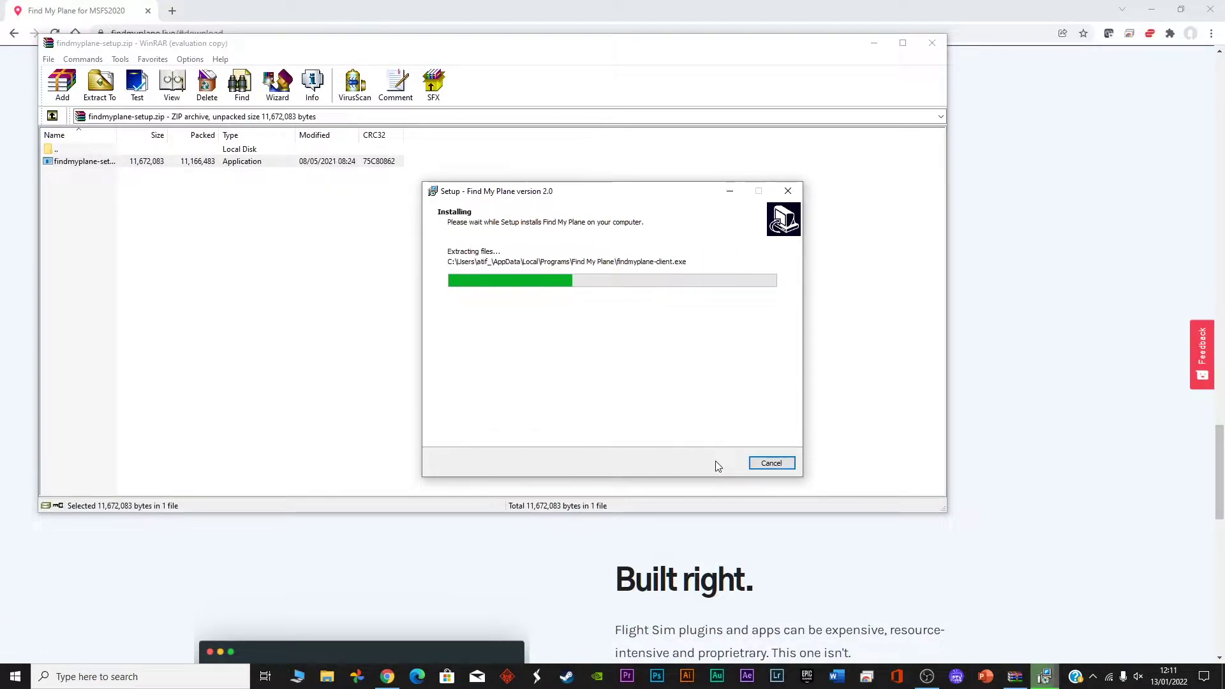
click(717, 464)
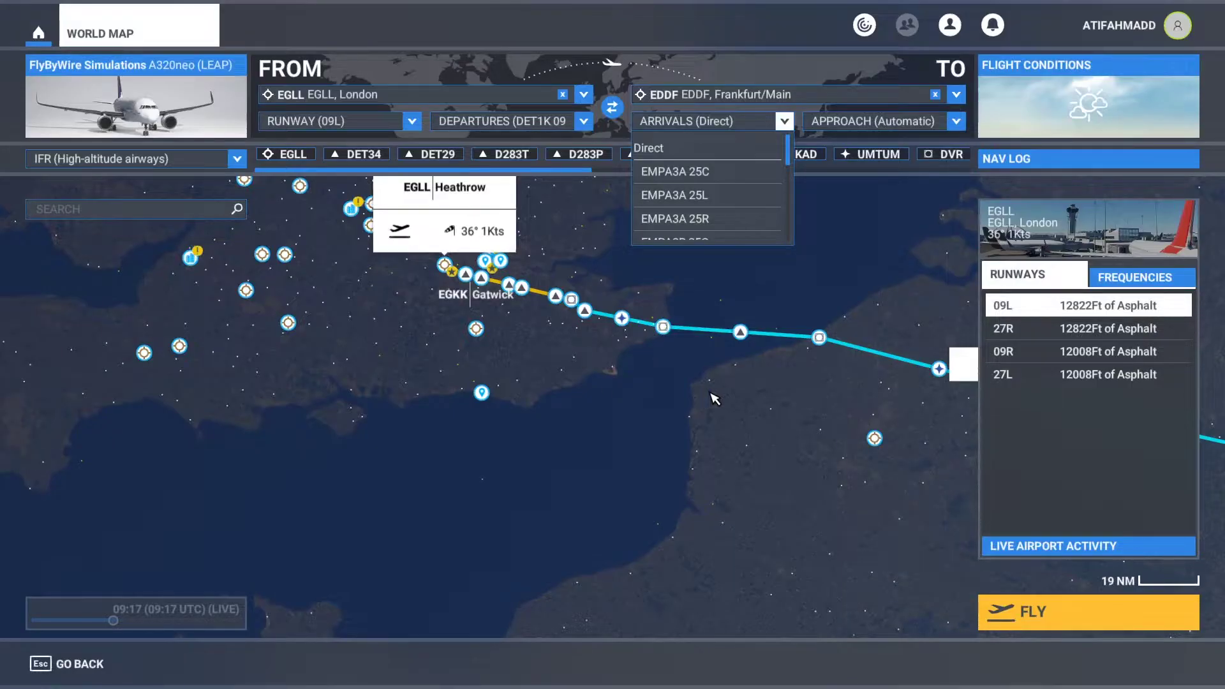
Step: Set the EDDF arrival to the ILS 07R approach via UNOK3D 07R, then confirm cruise altitude in Nav Log
click(650, 224)
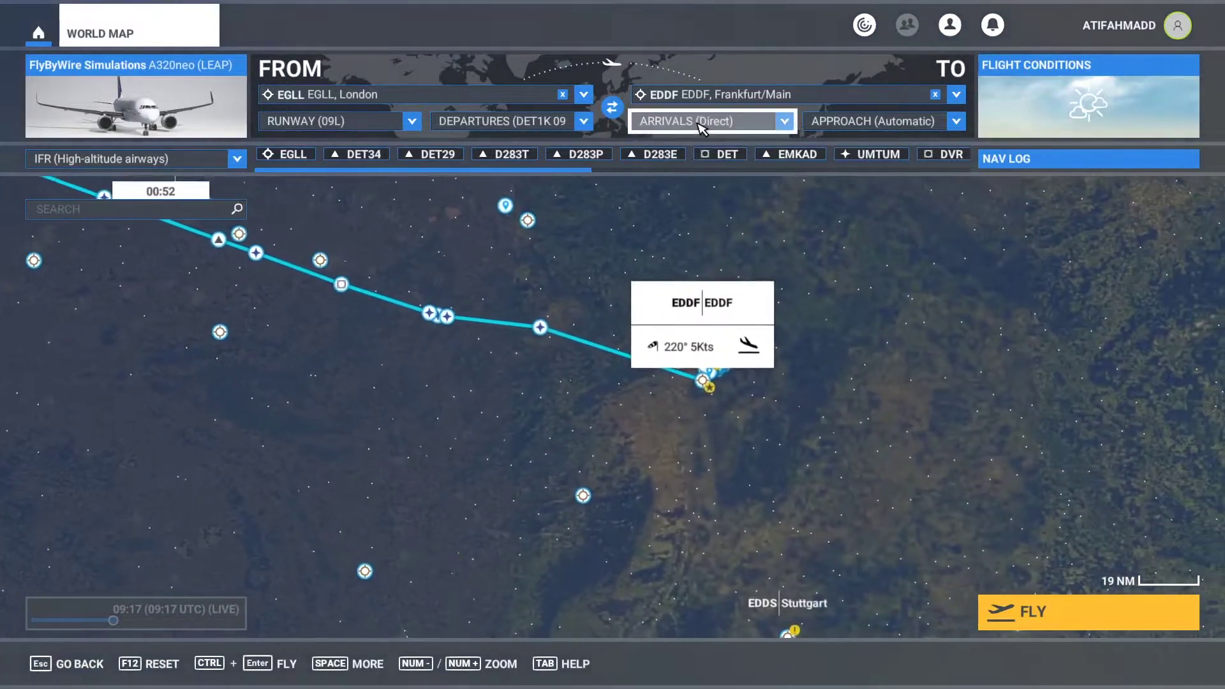
click(901, 124)
scroll(882, 197, down, 2)
click(880, 218)
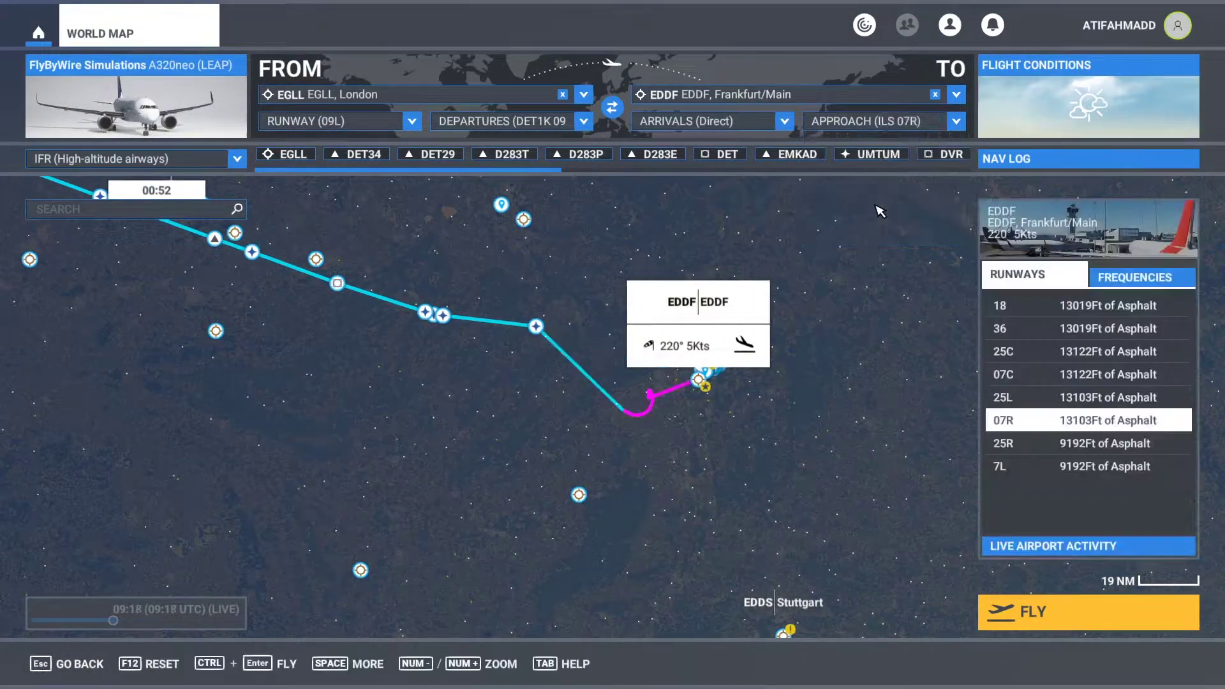
click(708, 121)
click(674, 194)
click(1046, 159)
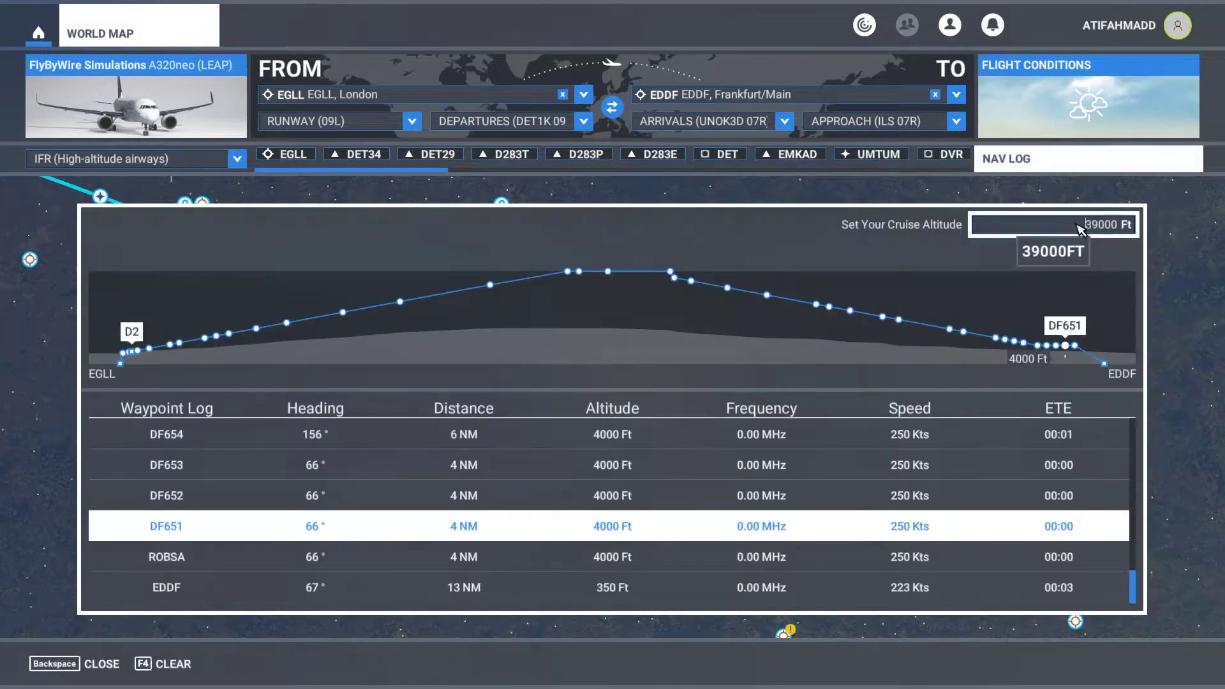
key(Return)
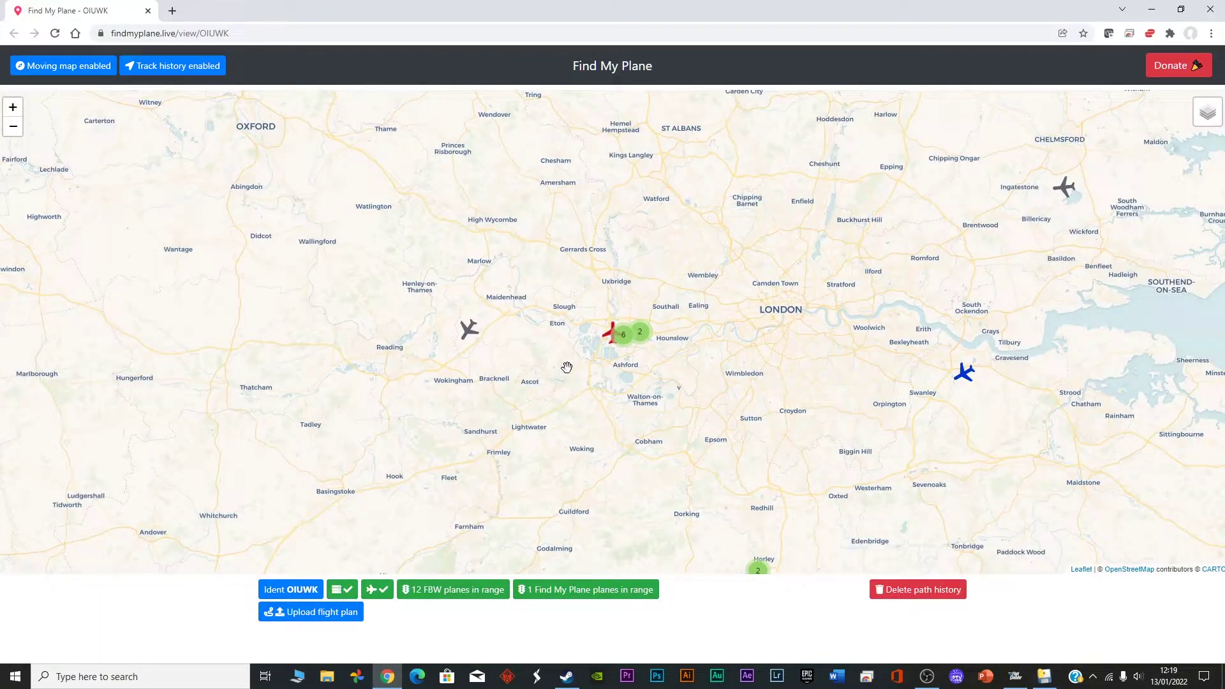
Step: Zoom the findmyplane.live map several levels in on the red plane at Heathrow
scroll(637, 363, up, 4)
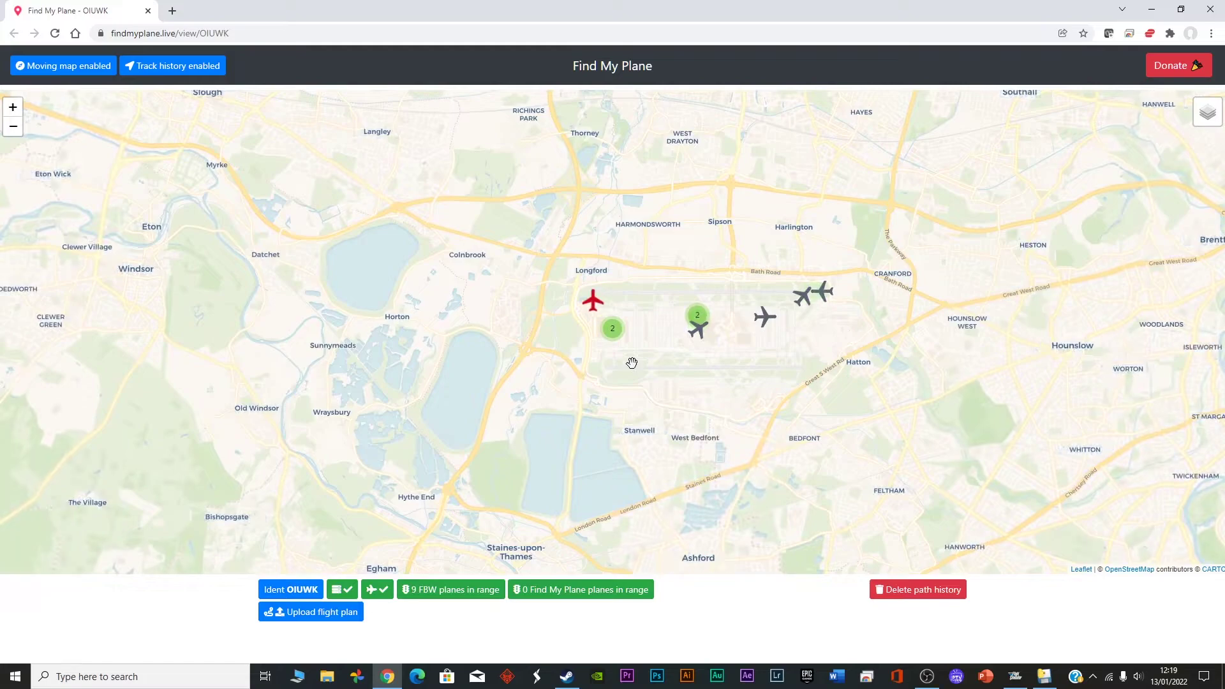
scroll(631, 363, up, 2)
scroll(631, 361, up, 1)
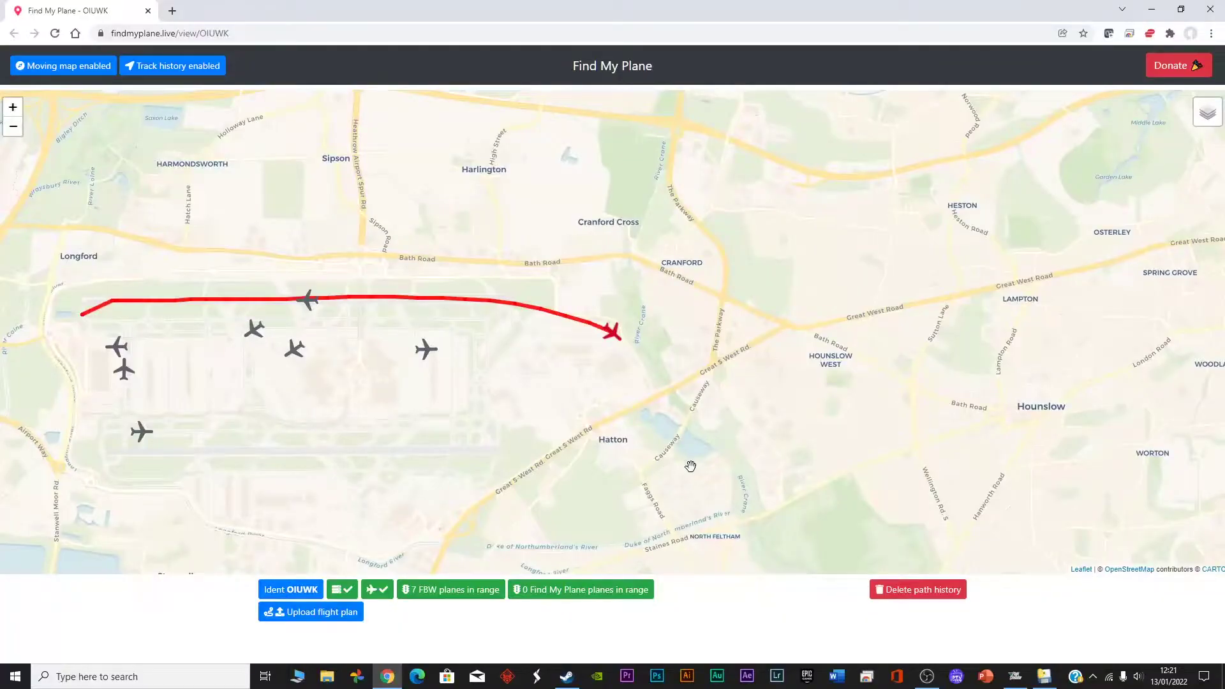
Step: Zoom out to London and back in on west London, then show nearby planes' info boxes
scroll(689, 465, down, 3)
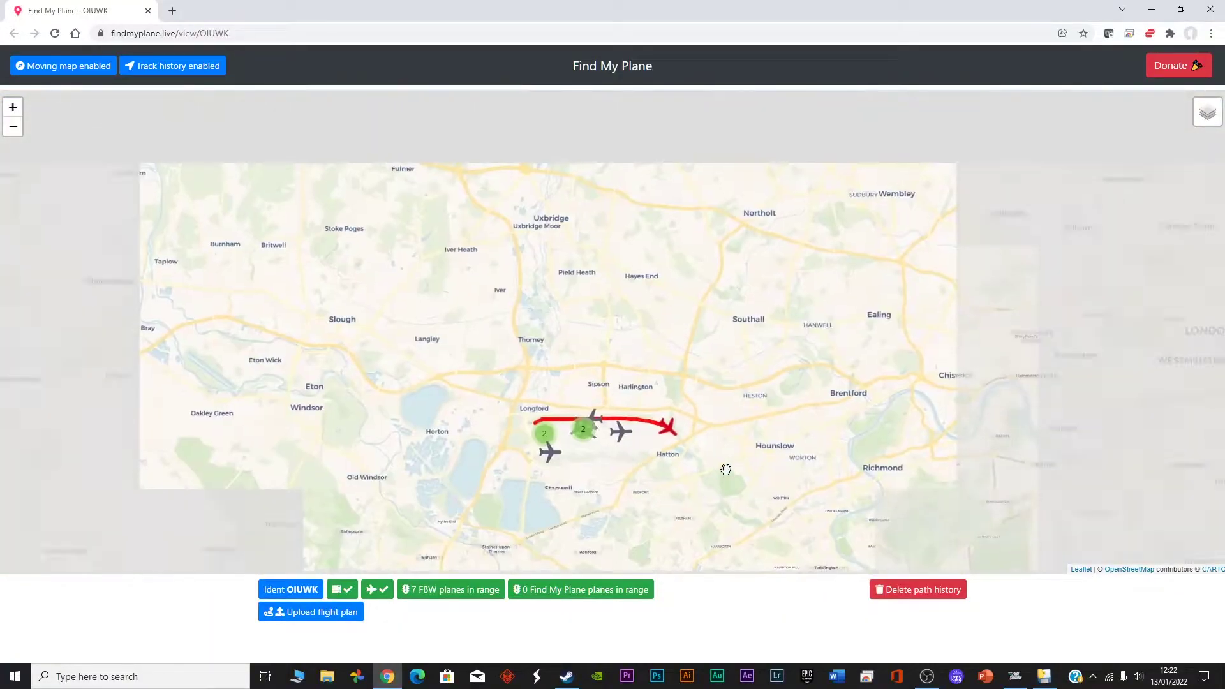
scroll(725, 467, down, 2)
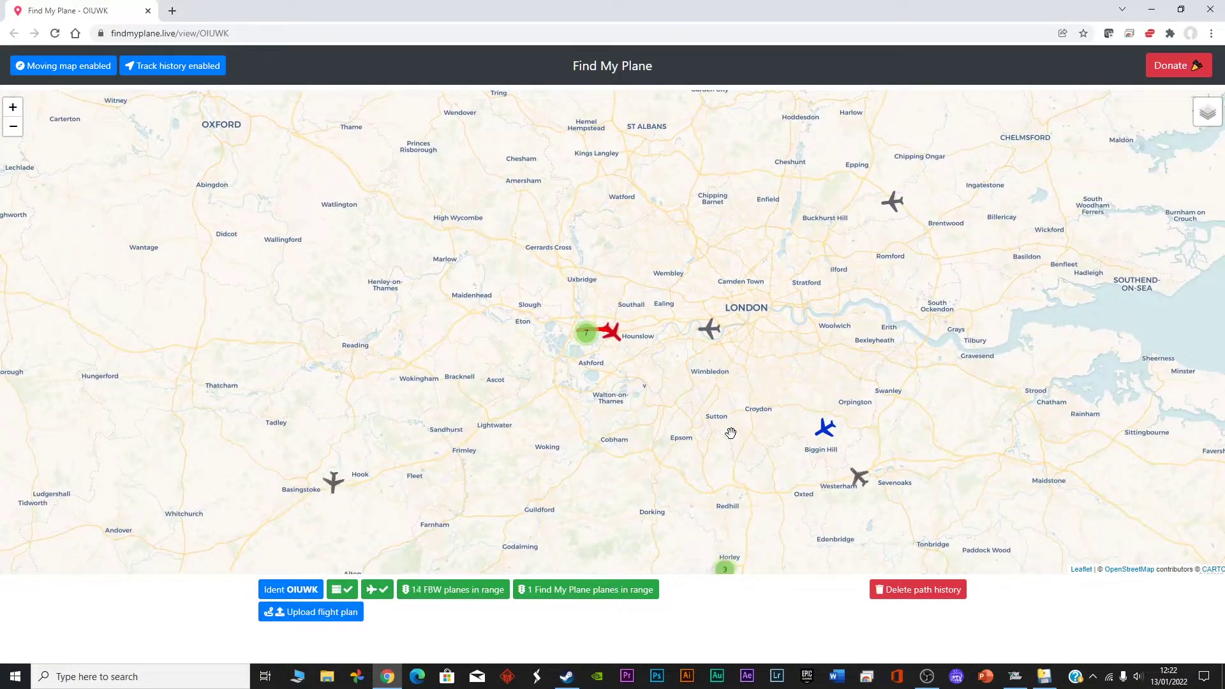
scroll(731, 433, up, 2)
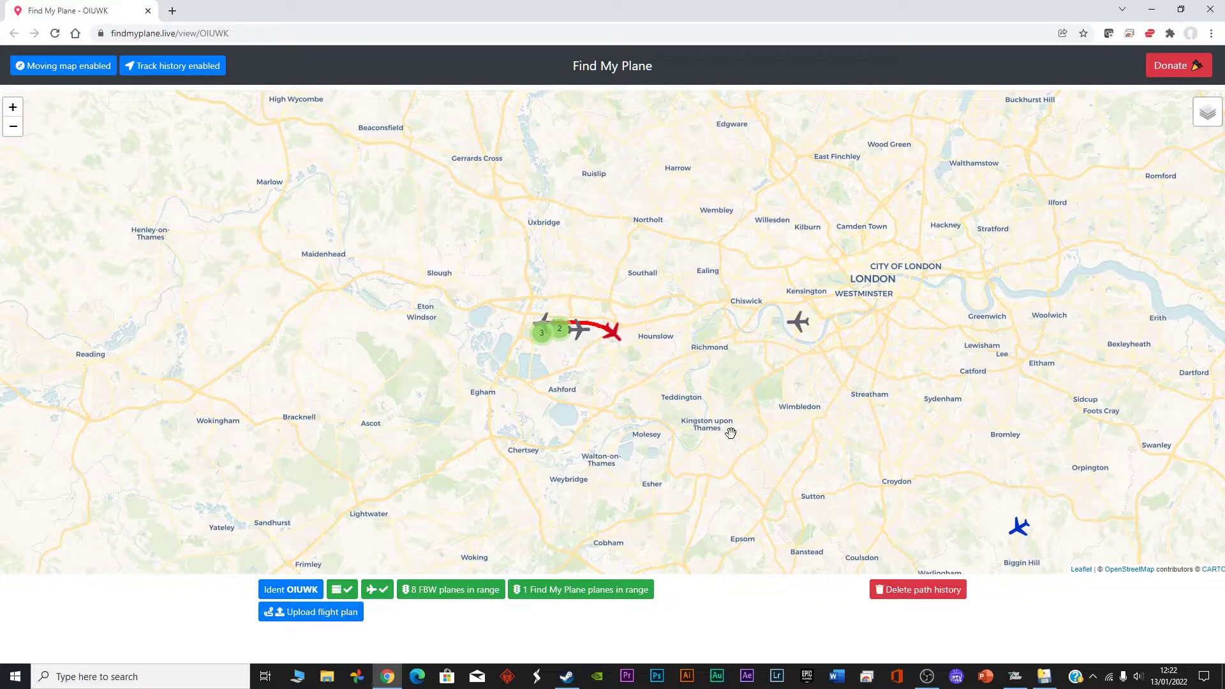
mouse_move(795, 326)
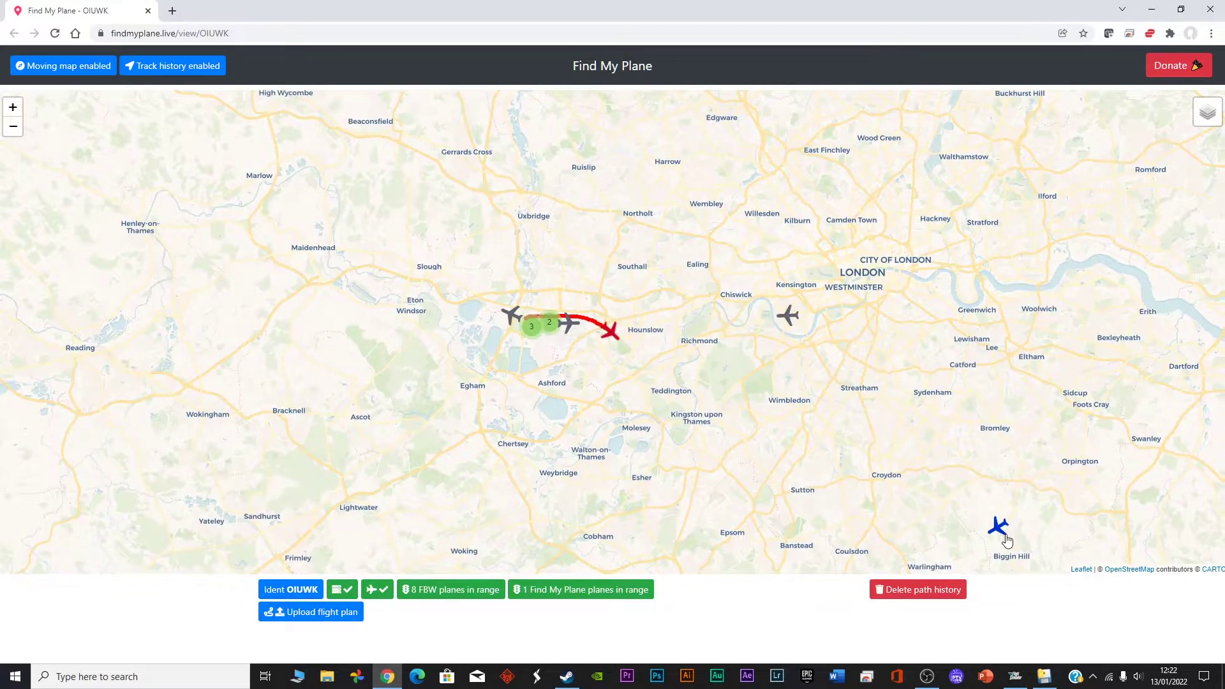
mouse_move(999, 536)
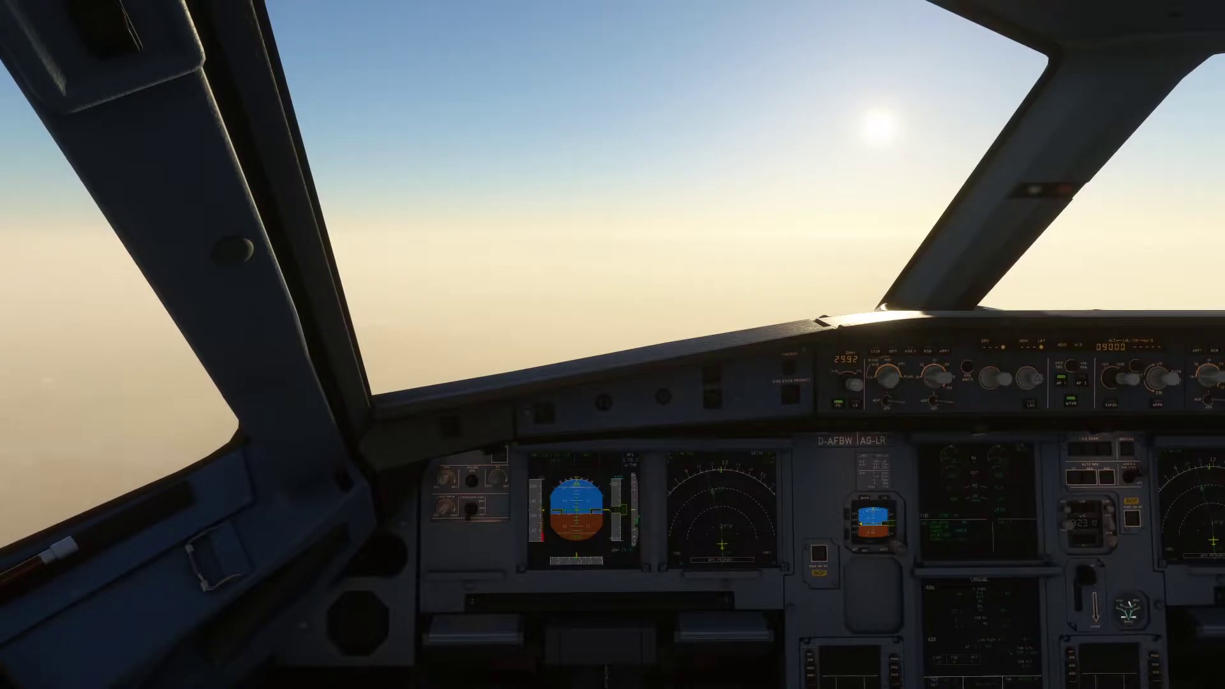
Step: Reset the cockpit camera with Ctrl+Space and Alt+Tab back to the Find My Plane map
key(ctrl+space)
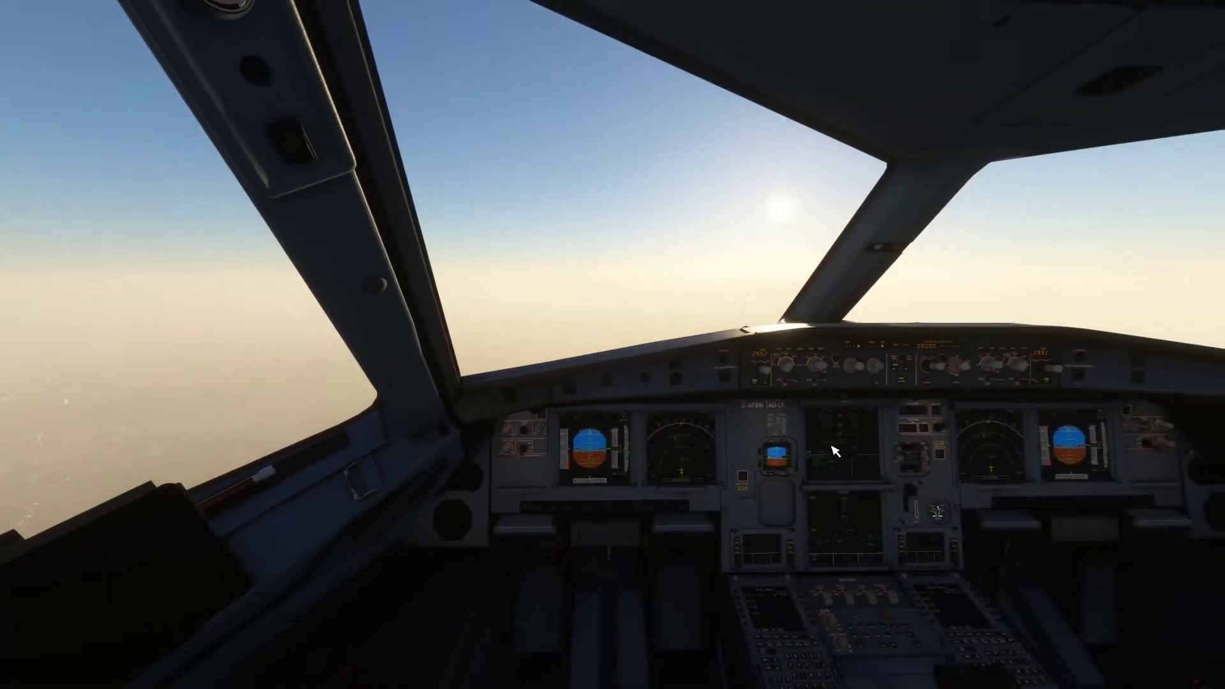
key(alt+Tab)
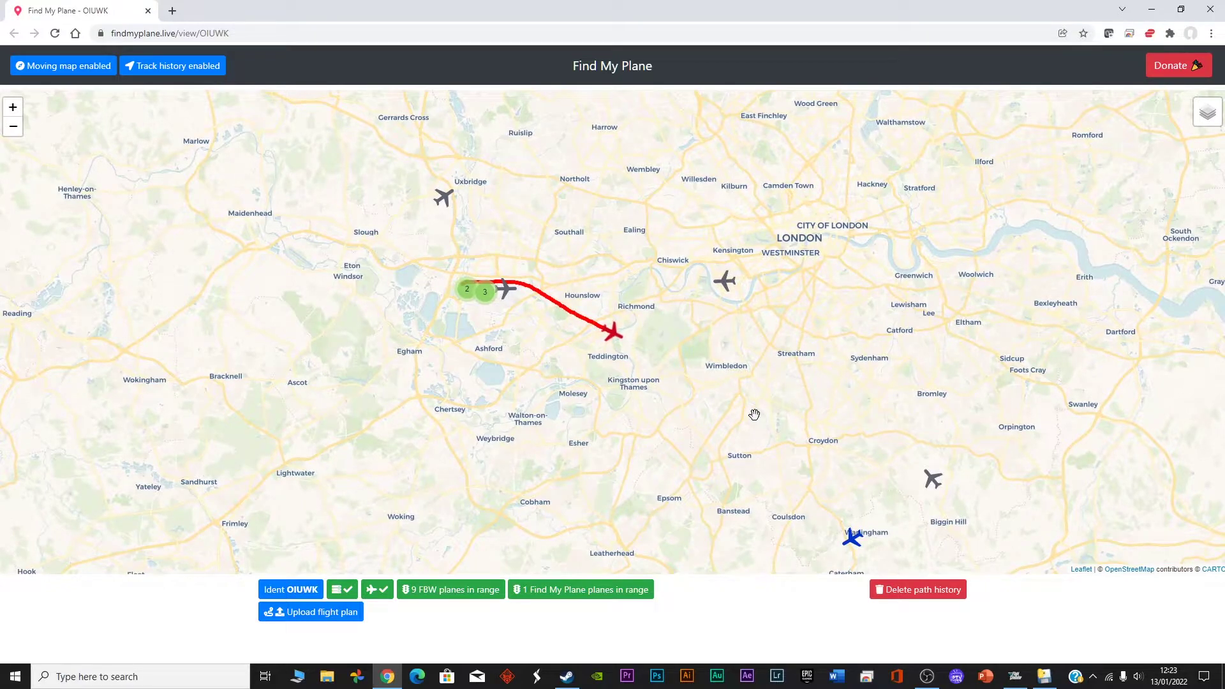
scroll(759, 404, up, 2)
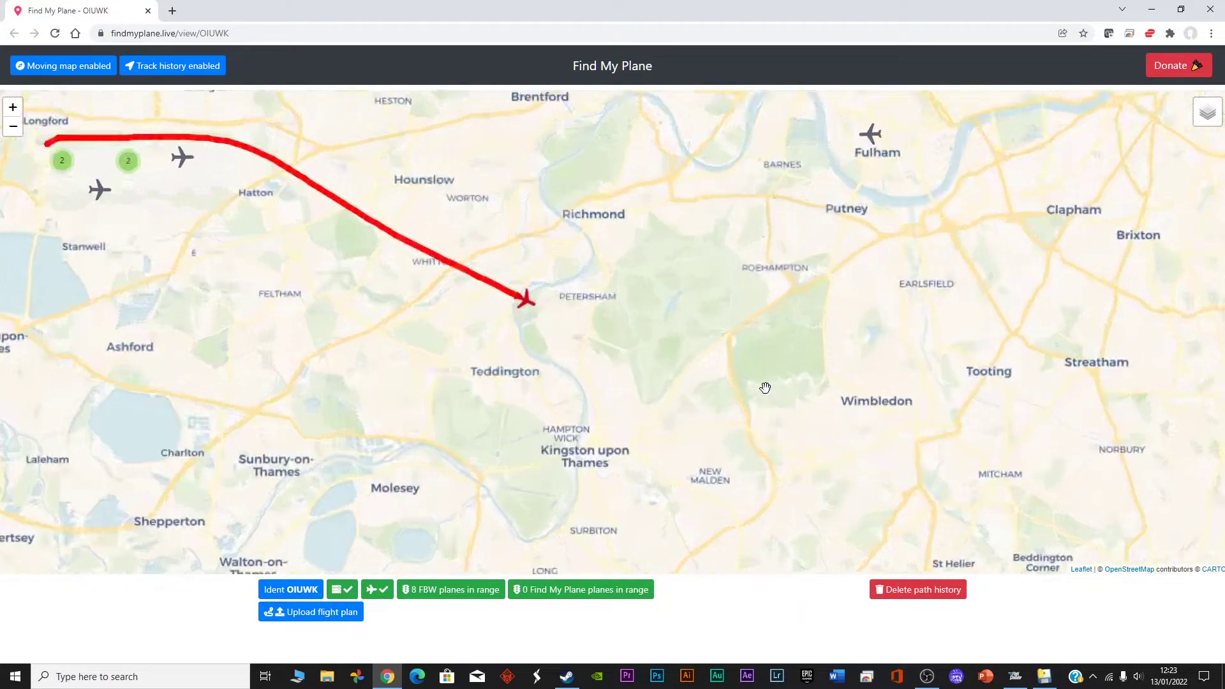
scroll(765, 388, up, 1)
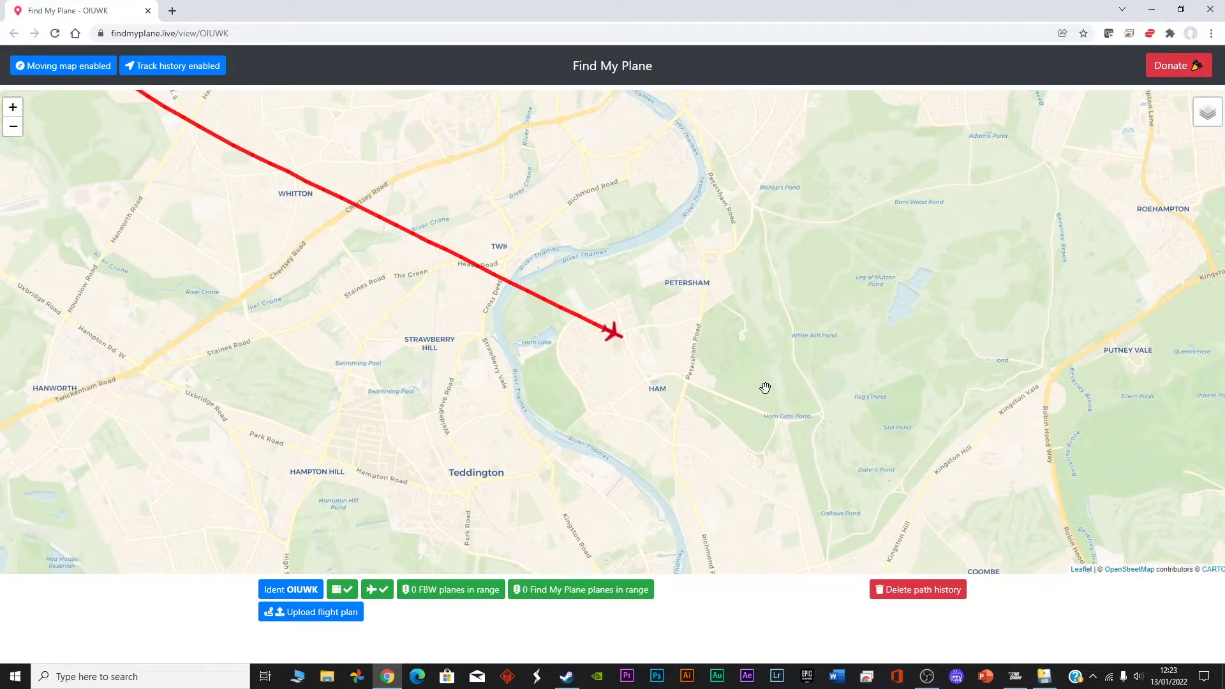
scroll(765, 387, down, 2)
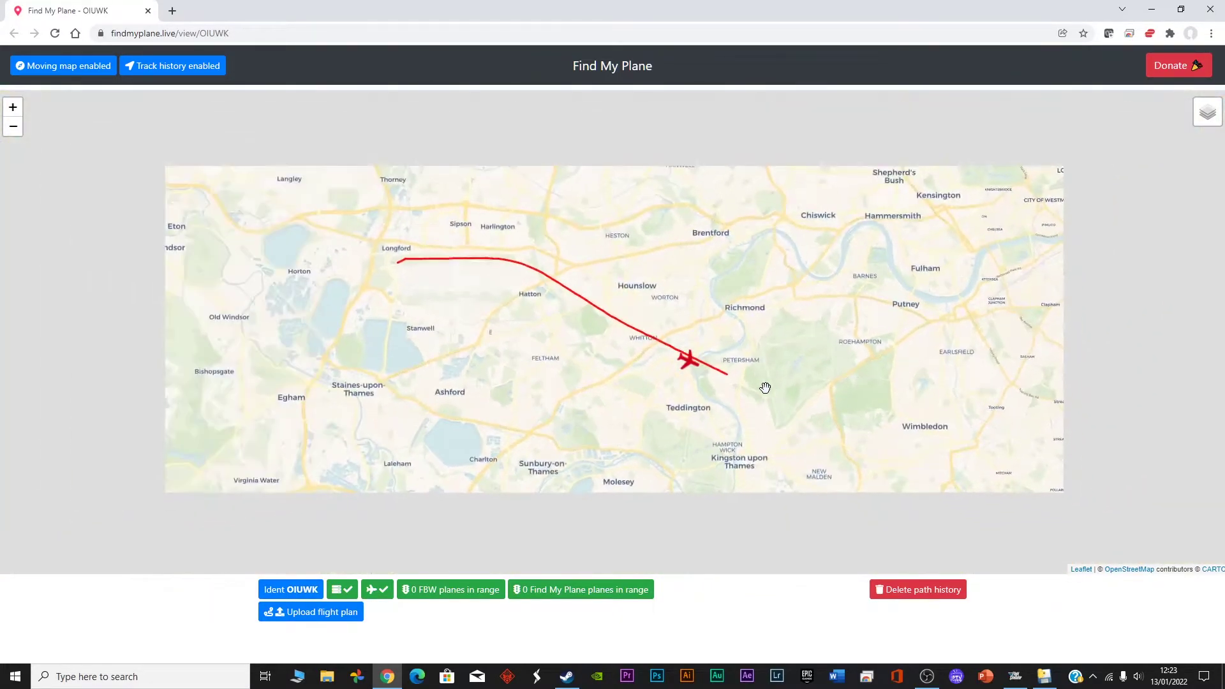
scroll(766, 387, down, 1)
Step: Try the Pretty Street, Grayscale, Smooth and Pale base maps, finishing on Dark Mode
scroll(766, 385, down, 1)
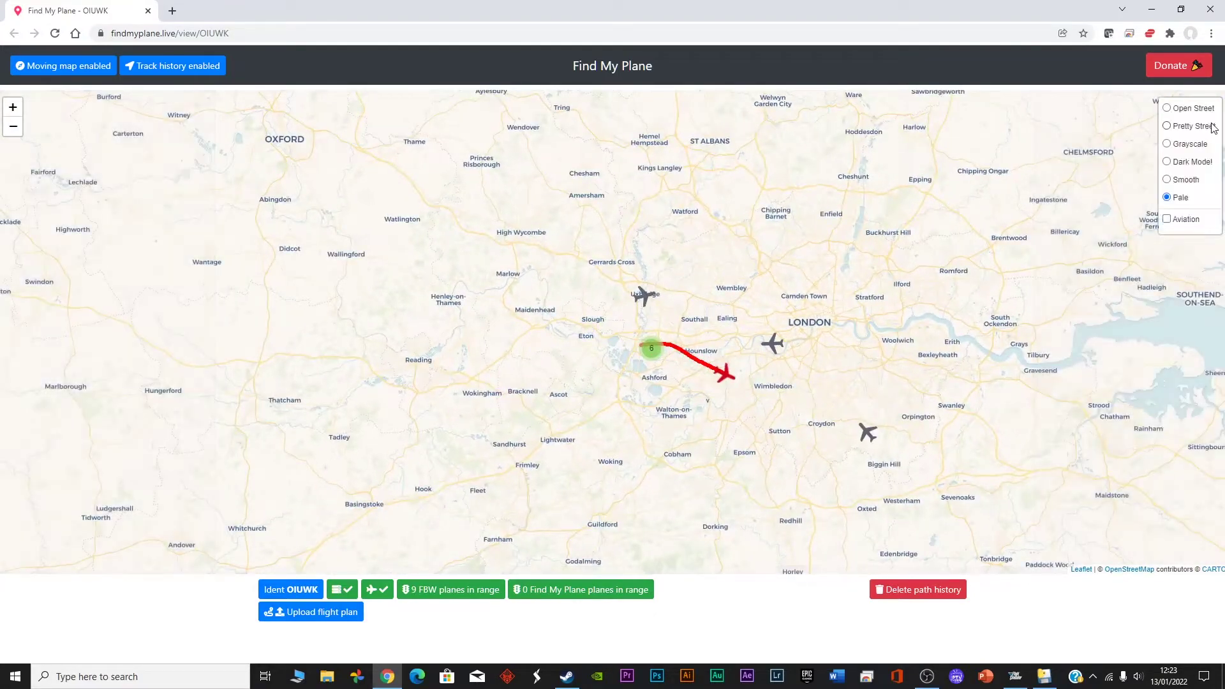
click(1213, 128)
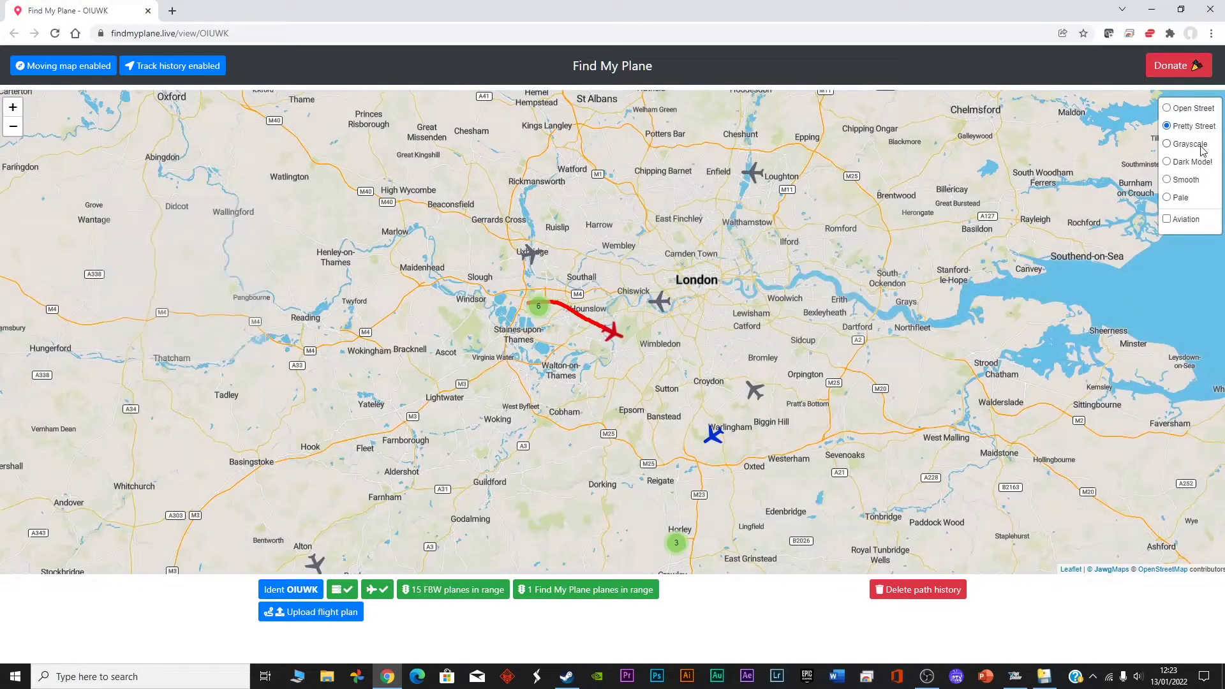
click(1199, 146)
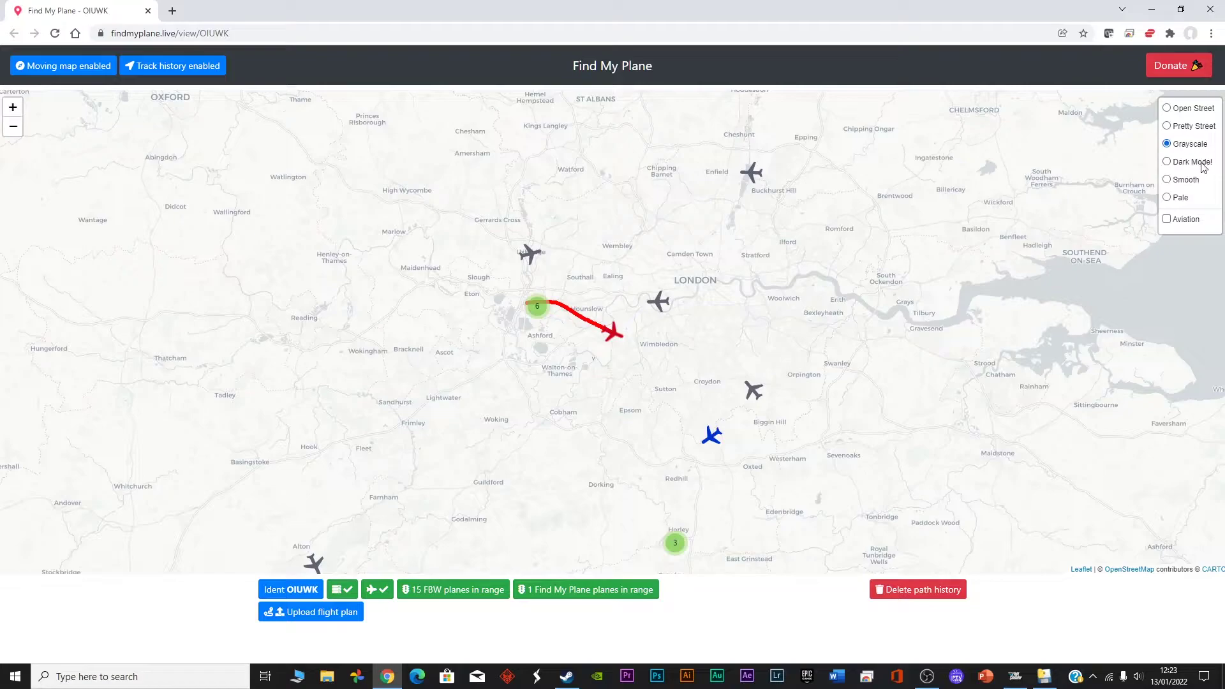
click(1203, 164)
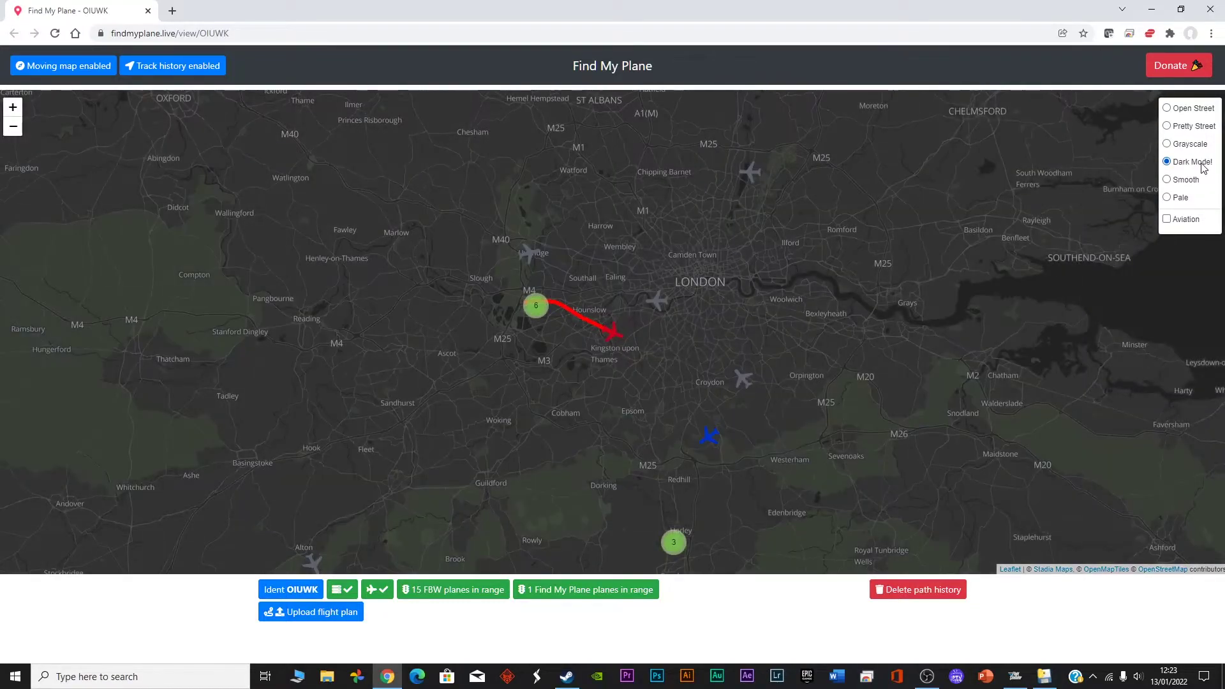
click(1198, 183)
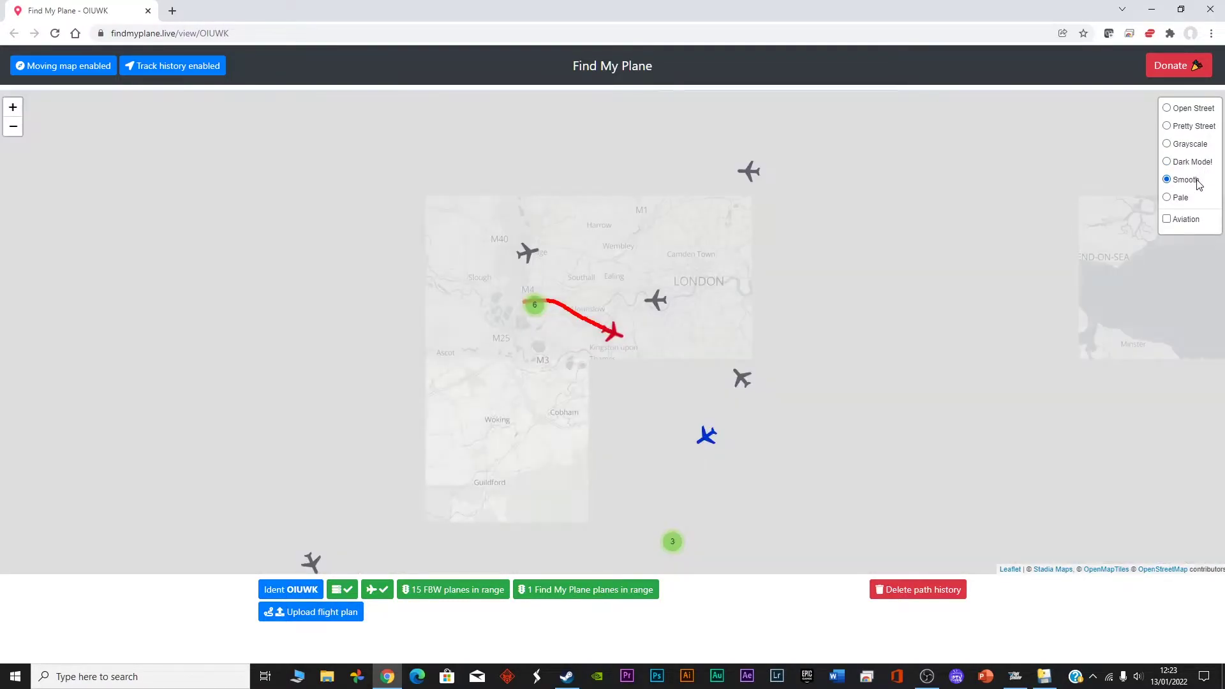
click(1186, 196)
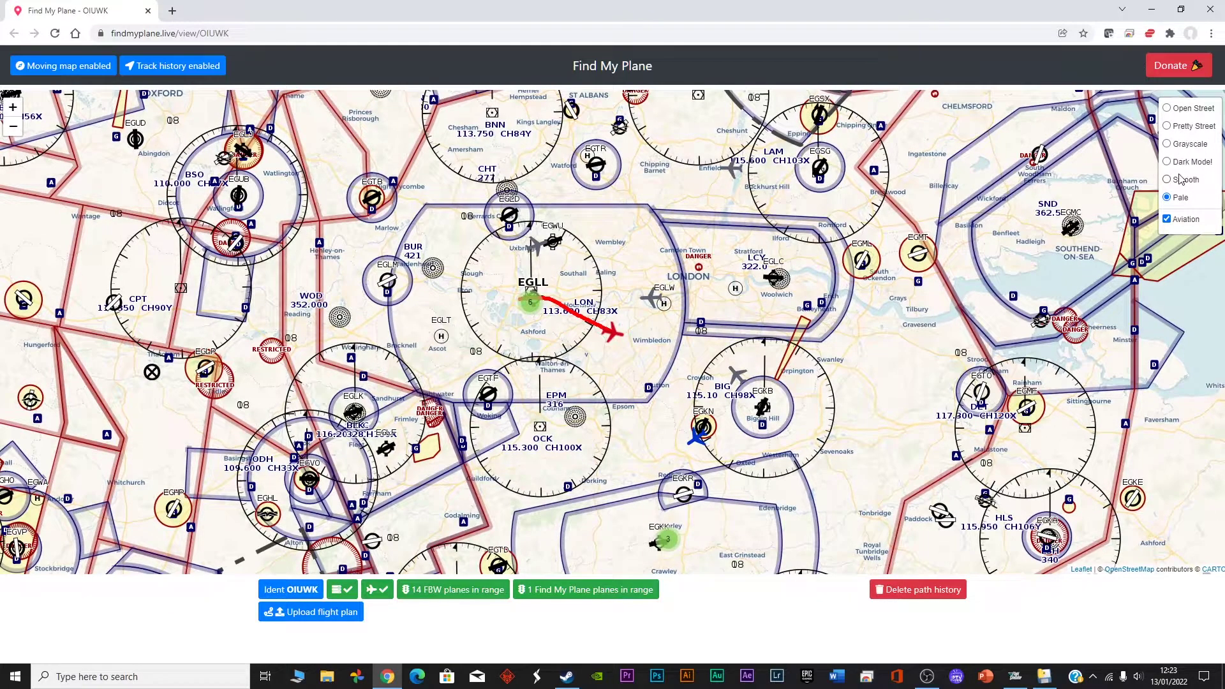
click(1181, 145)
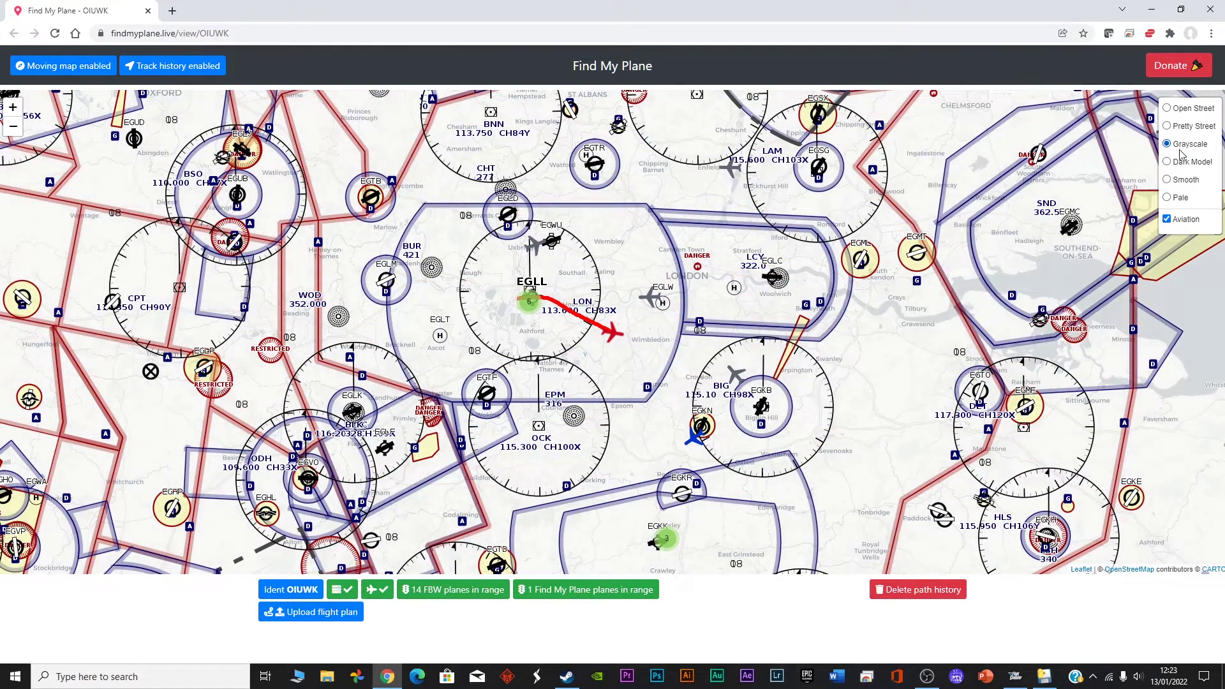
click(1183, 162)
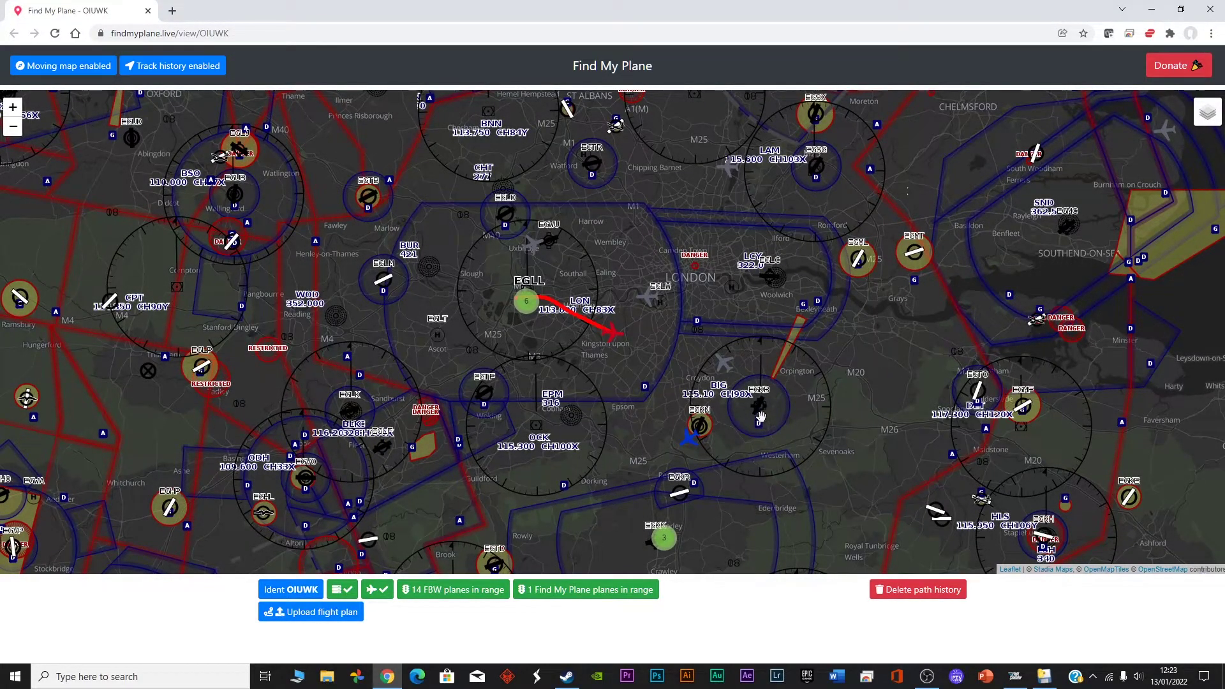
Step: Zoom the map in and back out around the tracked Heathrow departure
scroll(790, 394, up, 1)
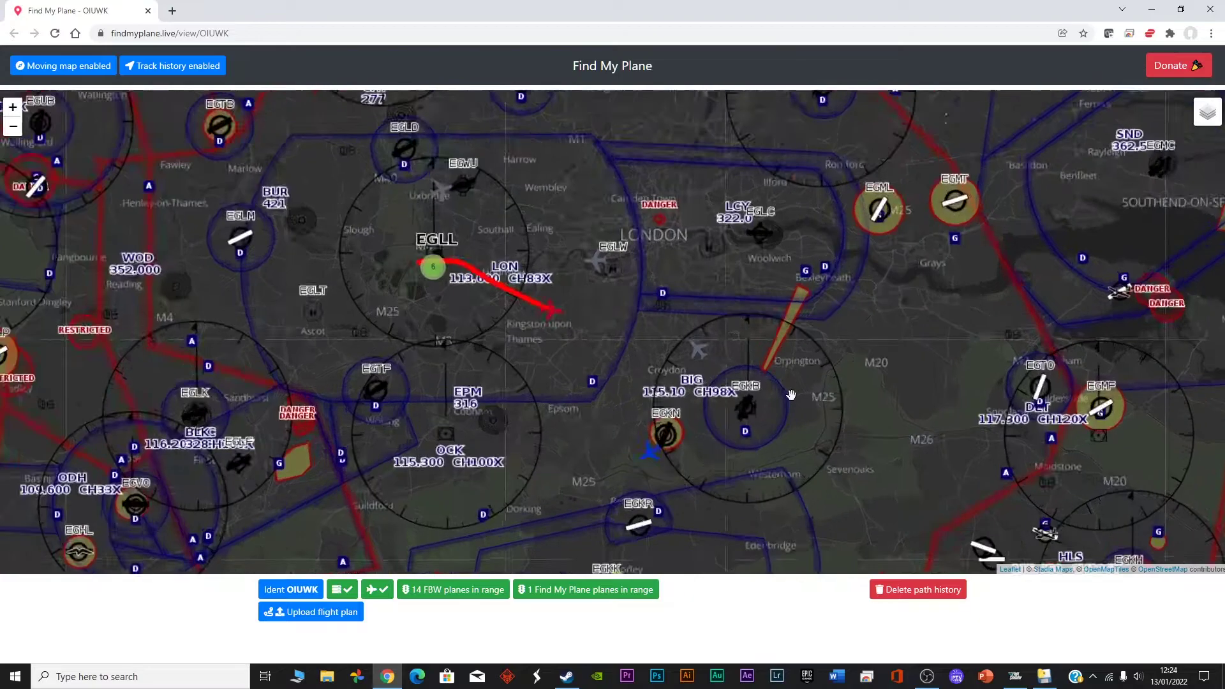
scroll(791, 395, up, 3)
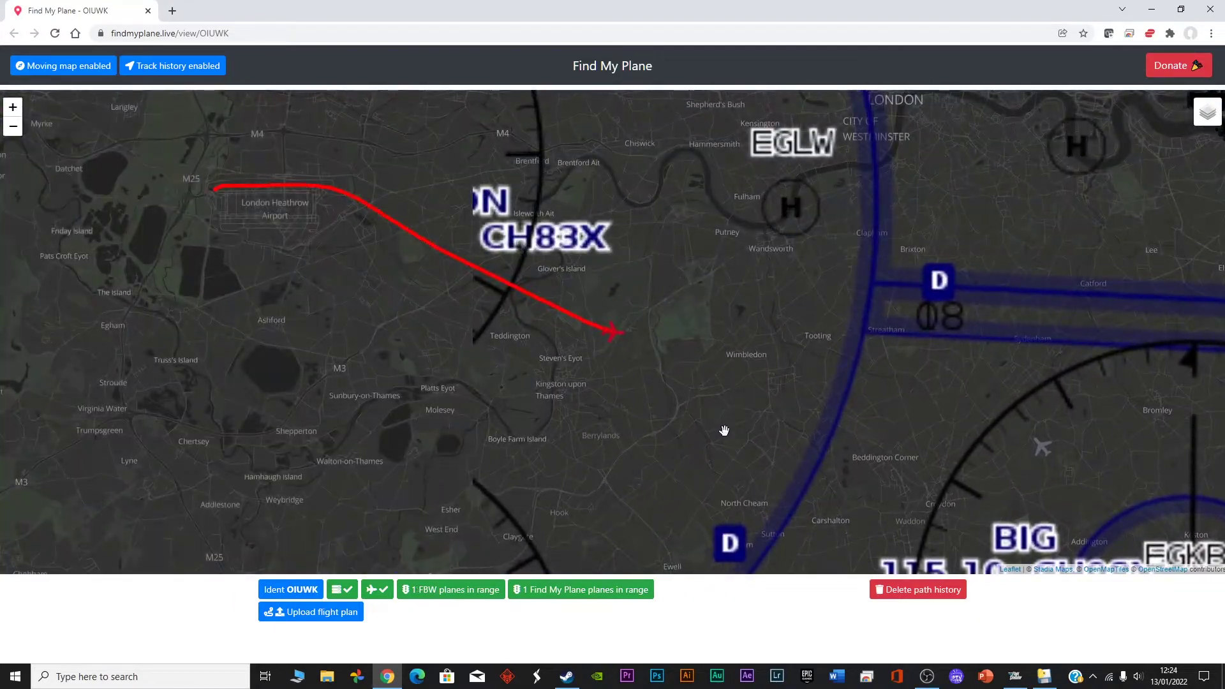
scroll(724, 430, down, 2)
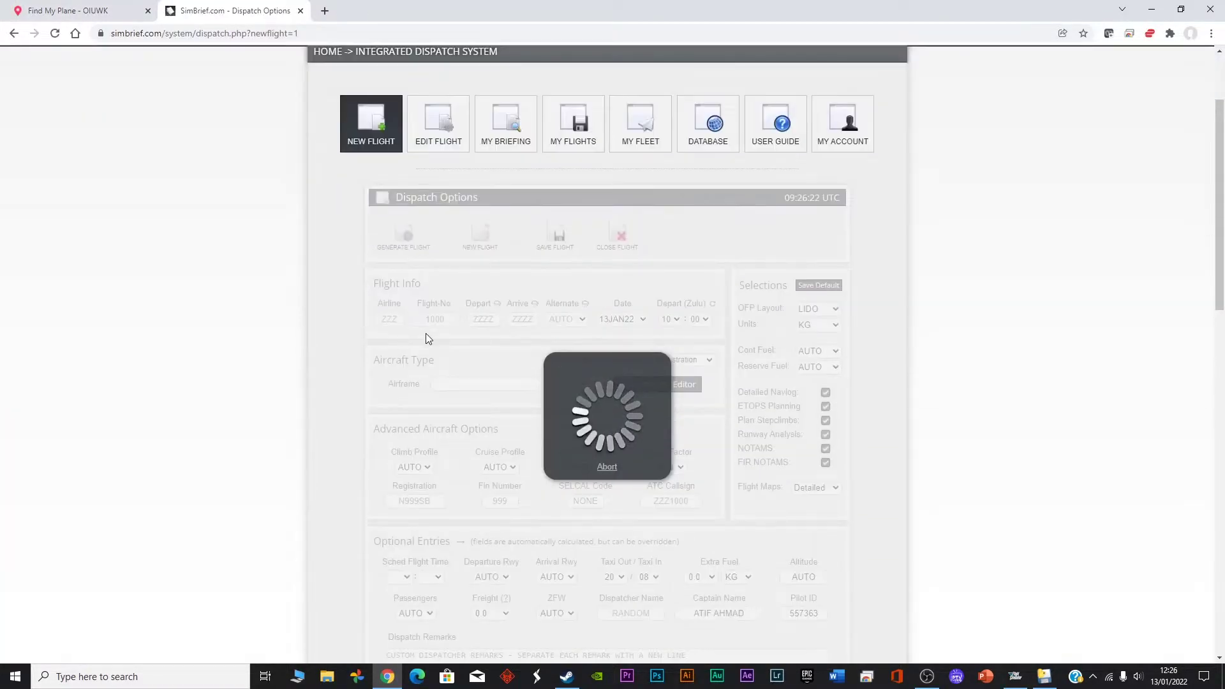
Step: Enter EGLL as departure and EDDF as arrival, and choose the A20N airframe
click(483, 321)
text(EG)
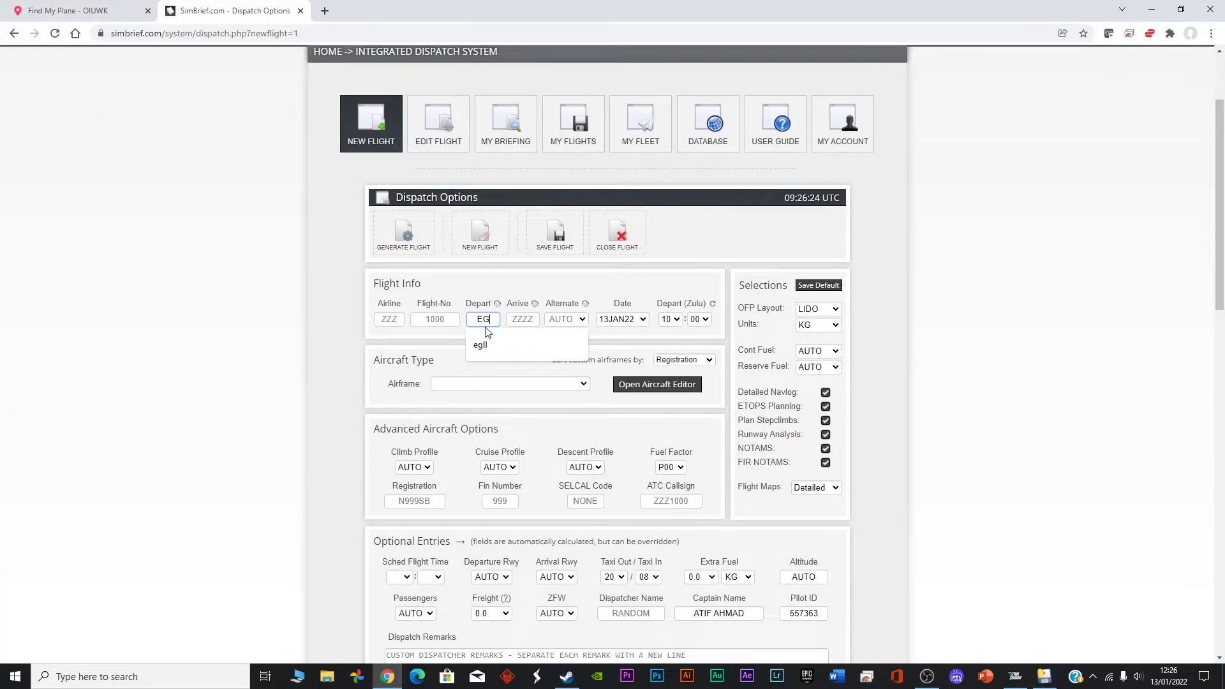
text(LL)
click(519, 317)
text(EDDF)
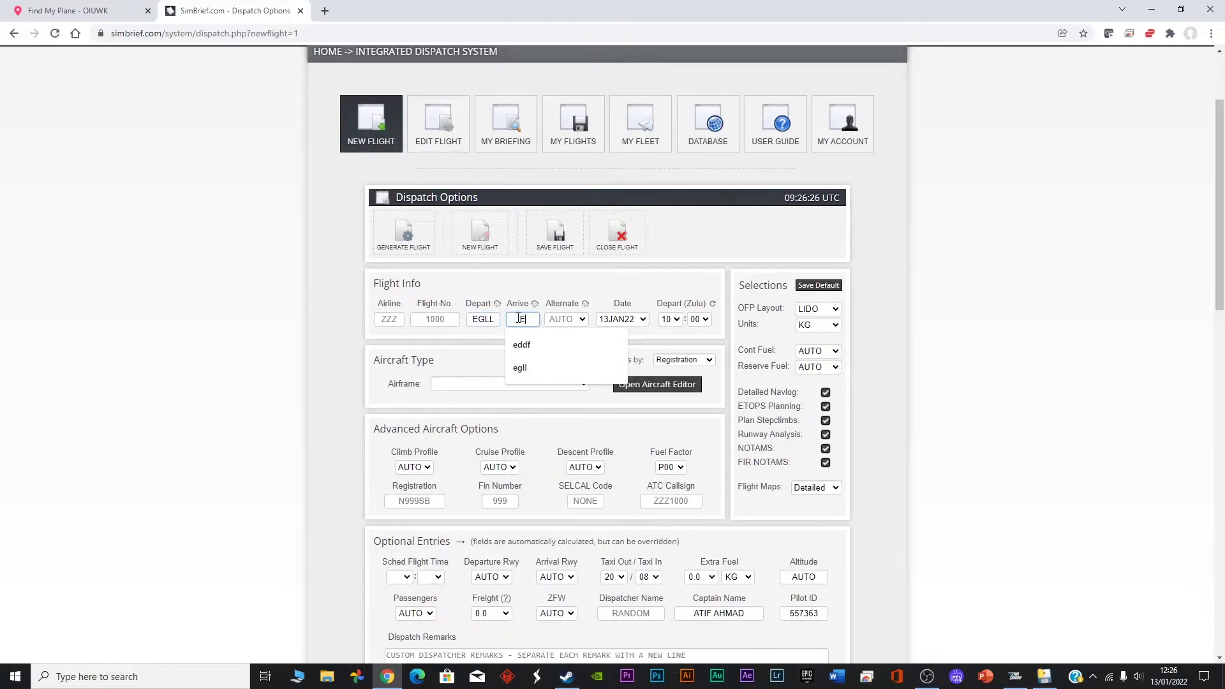
click(503, 384)
click(527, 515)
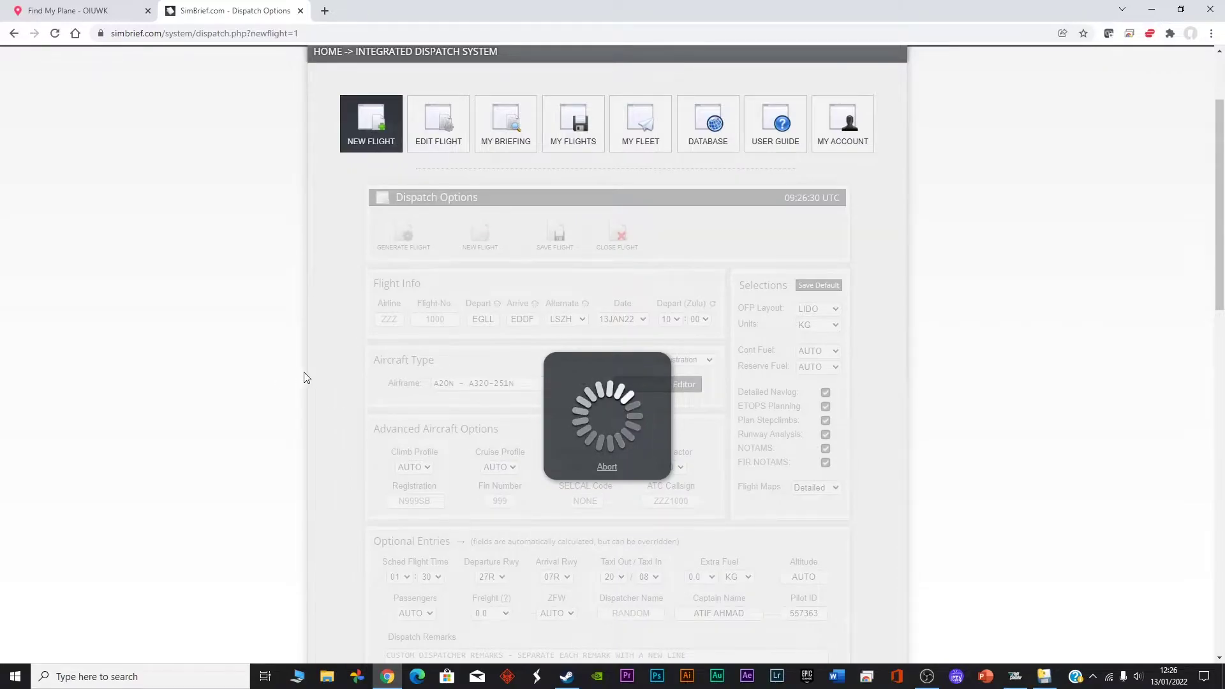
Step: Set the cruise cost index to 15 and load FULL passengers
scroll(304, 372, down, 2)
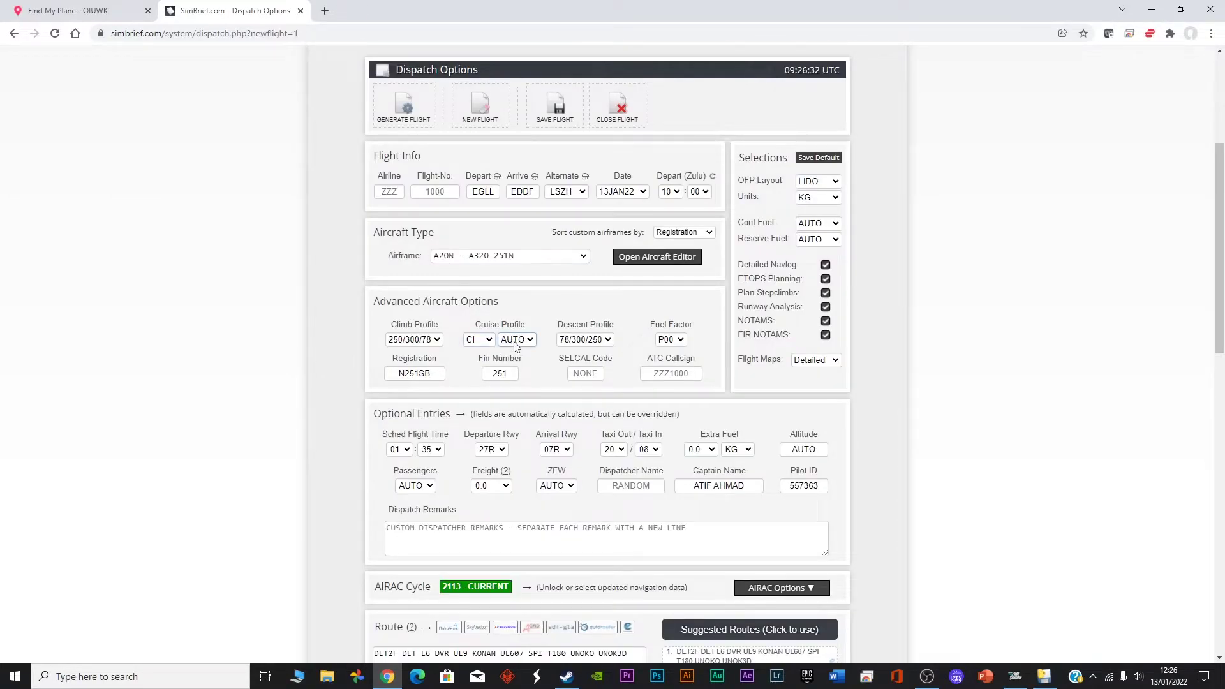
click(516, 340)
click(512, 524)
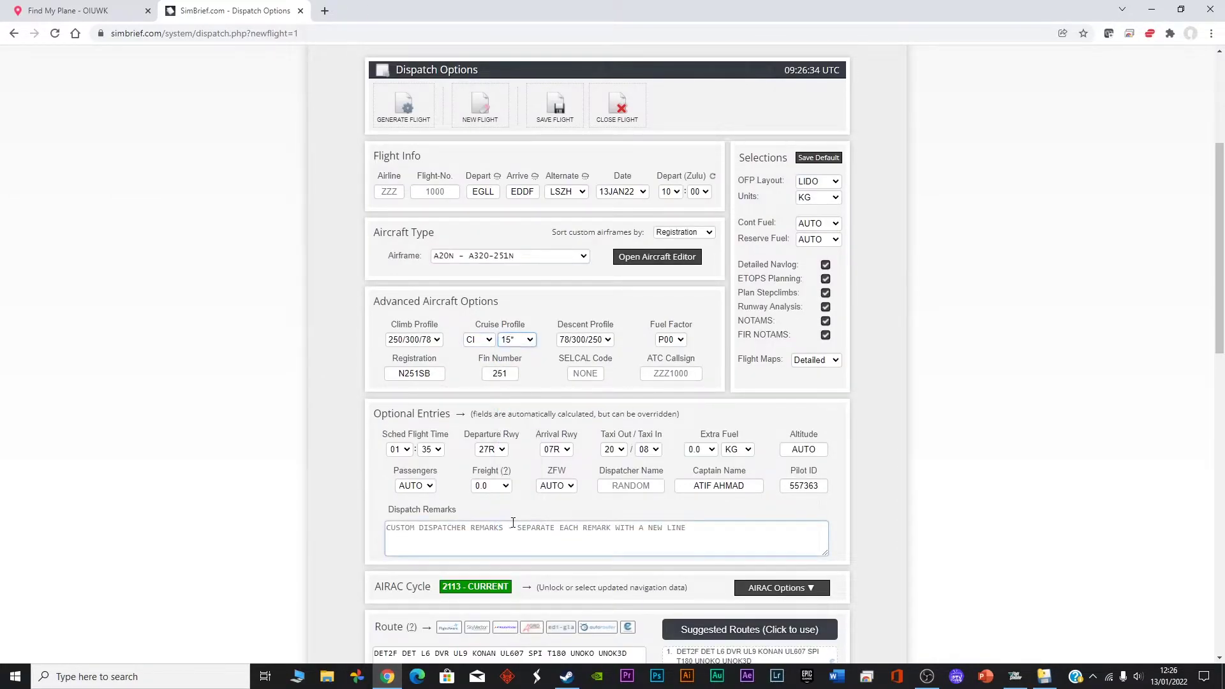
scroll(326, 450, down, 2)
click(415, 358)
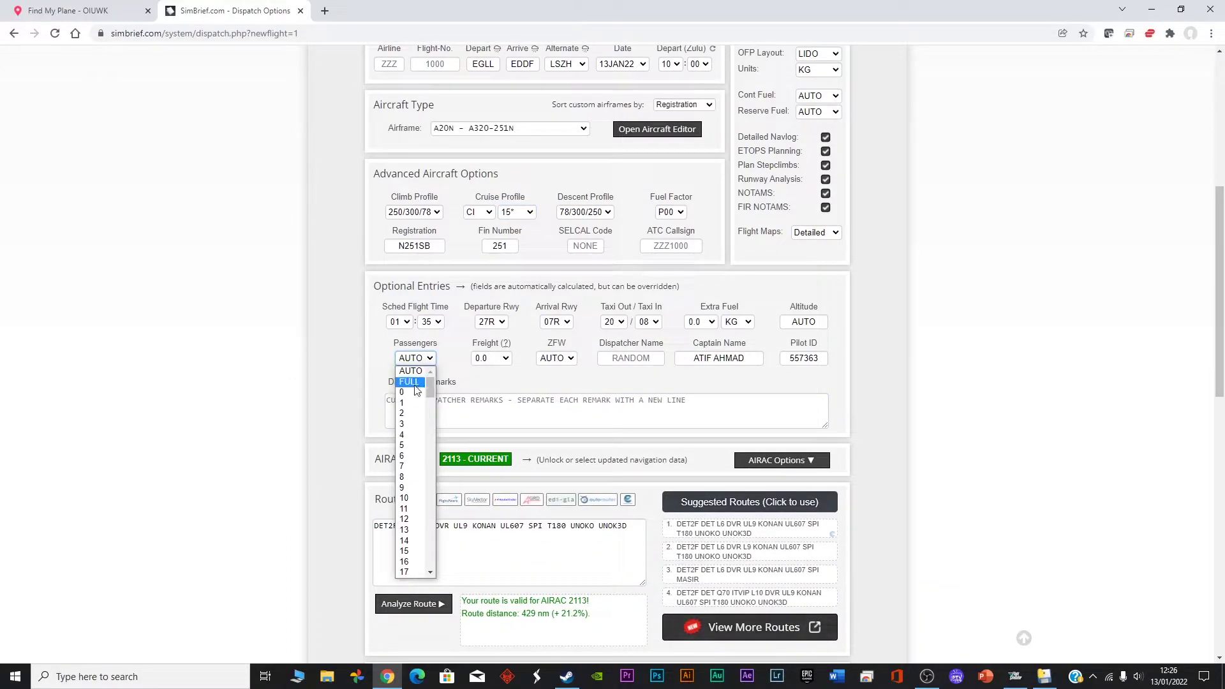
click(412, 383)
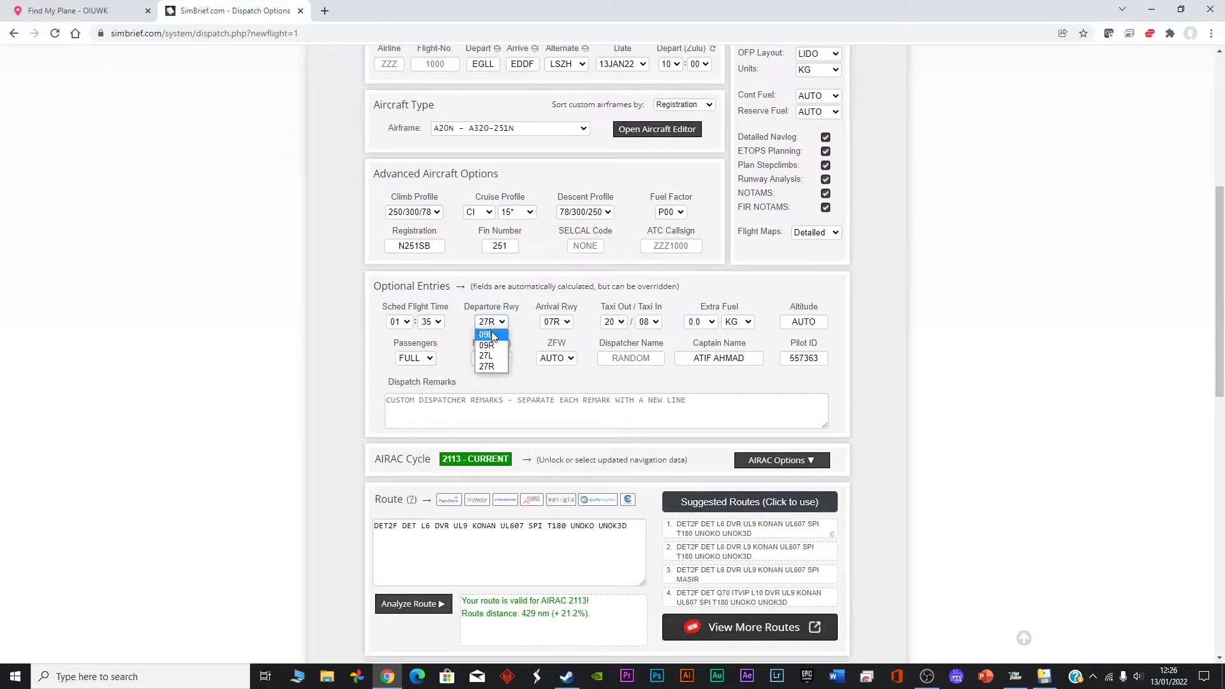
Step: Set departure runway 09L and arrival runway 25L, accepting the procedure updates
click(490, 335)
click(587, 381)
click(556, 321)
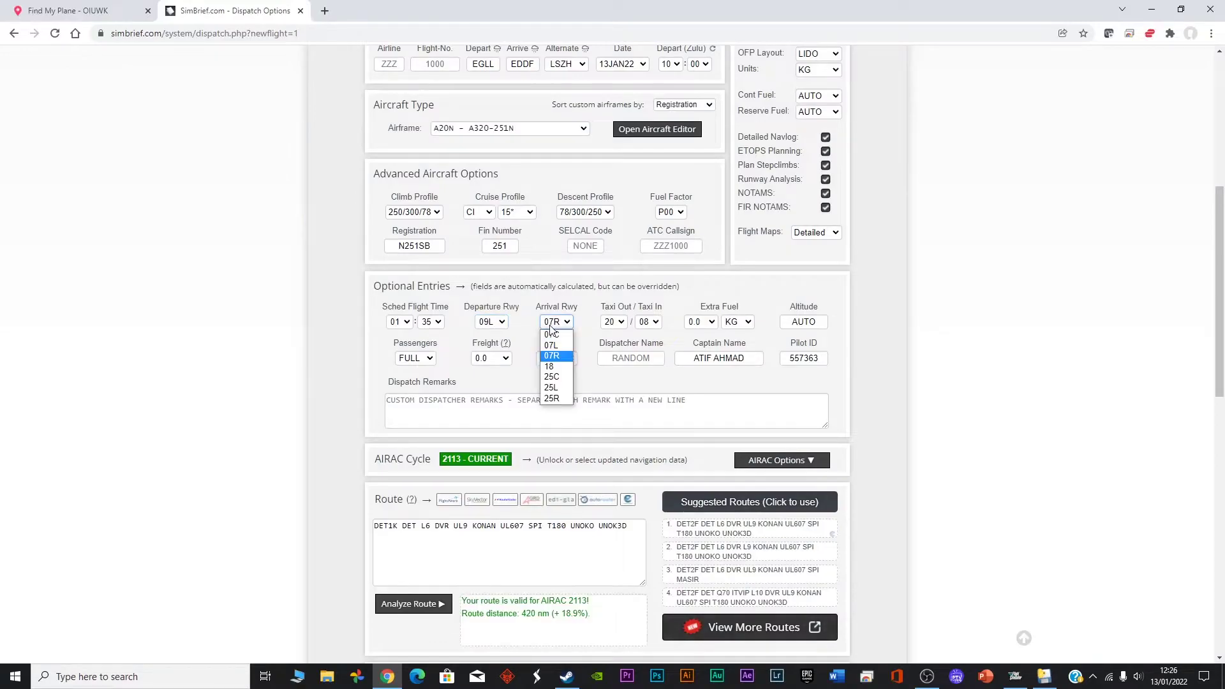
click(552, 387)
click(592, 382)
Step: Generate the SimBrief flight plan and confirm with Yes
scroll(593, 383, down, 3)
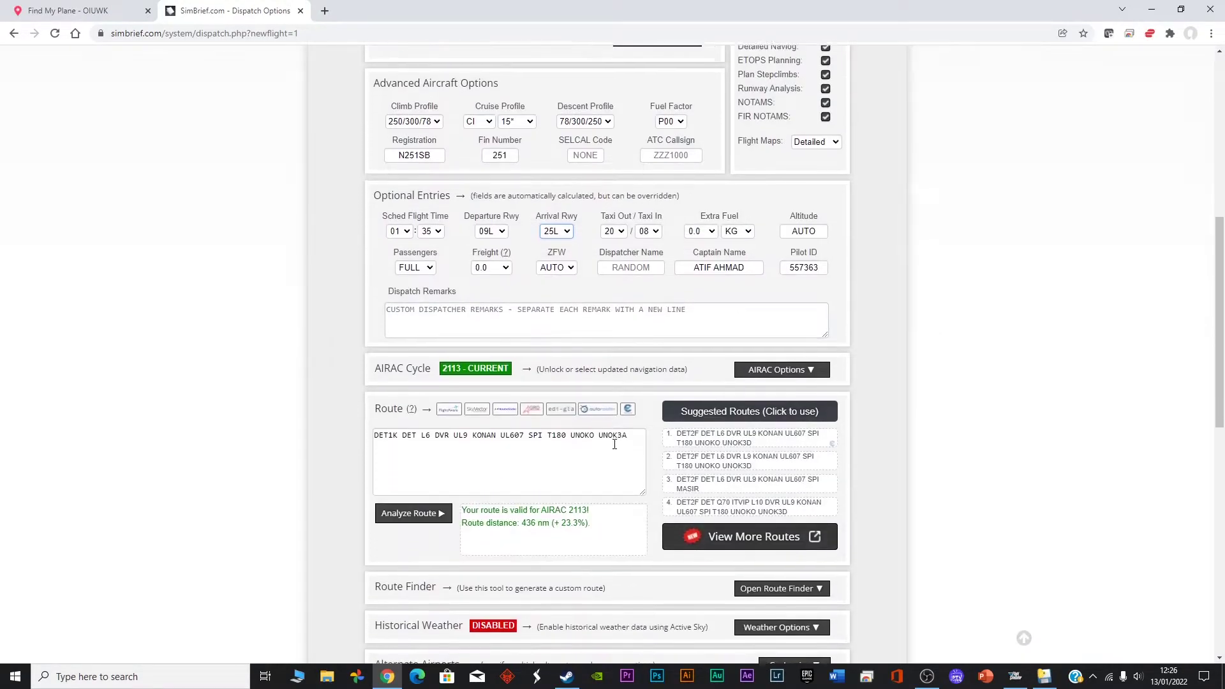
scroll(616, 448, up, 7)
click(407, 233)
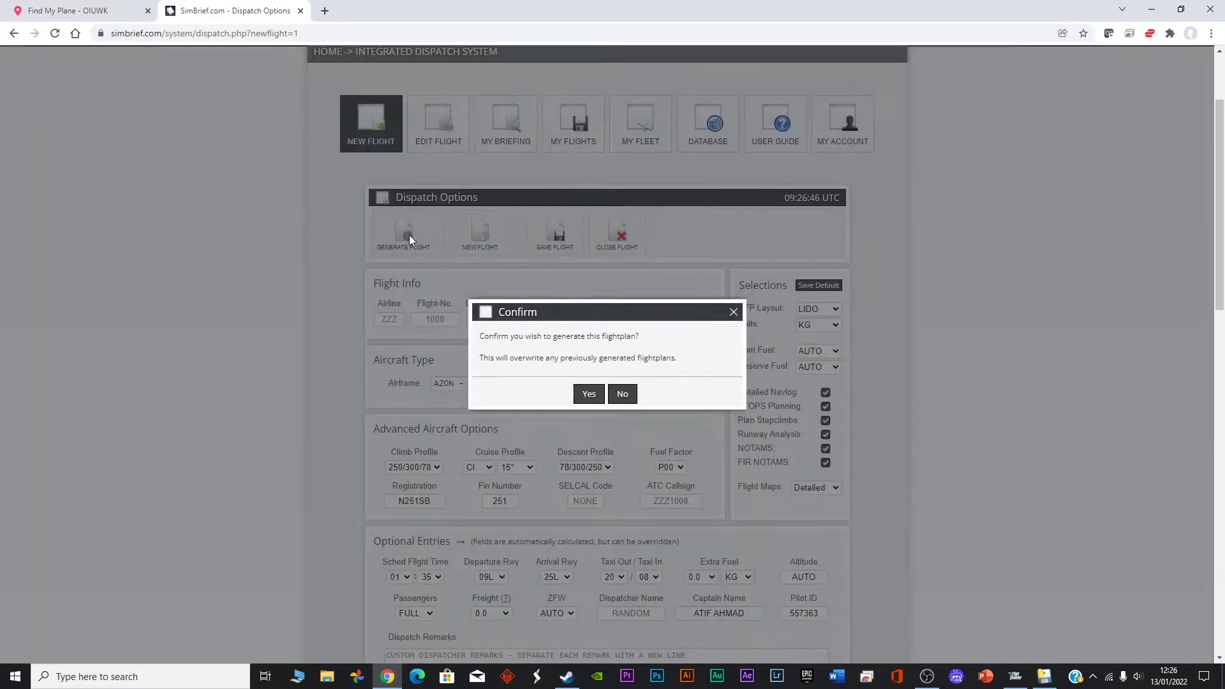
click(587, 386)
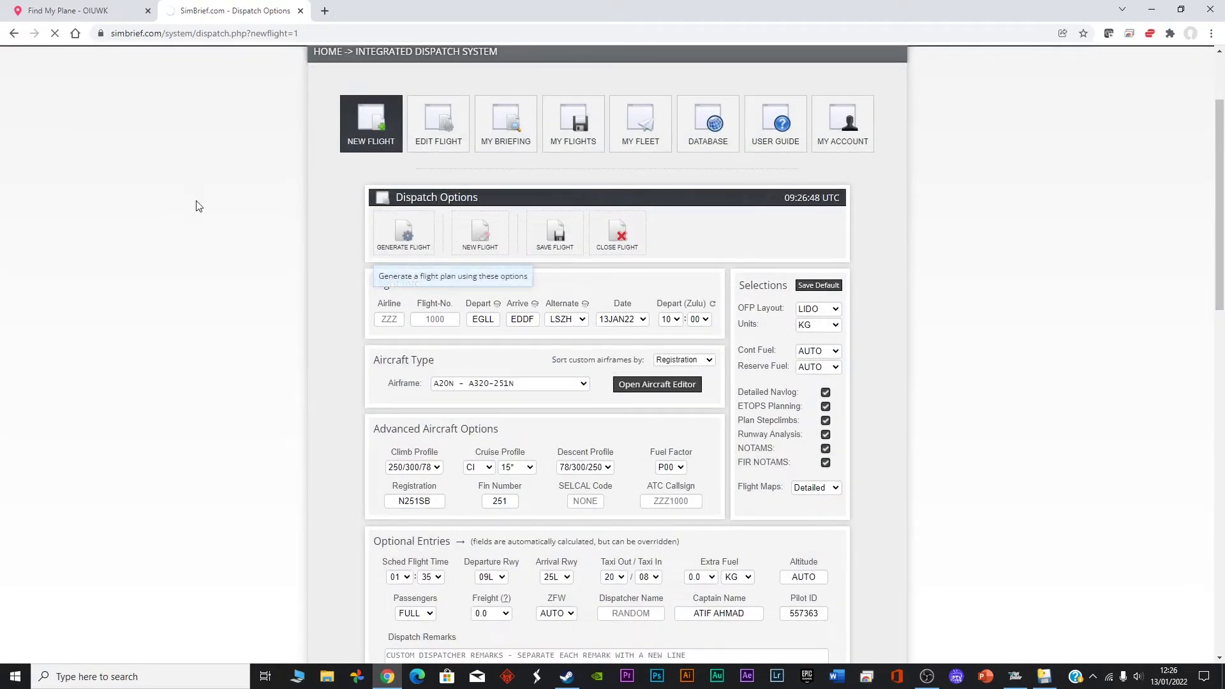
Step: Download EGLLEDDF.pln from the SimBrief briefing output and return to the live map tab
key(ctrl+1)
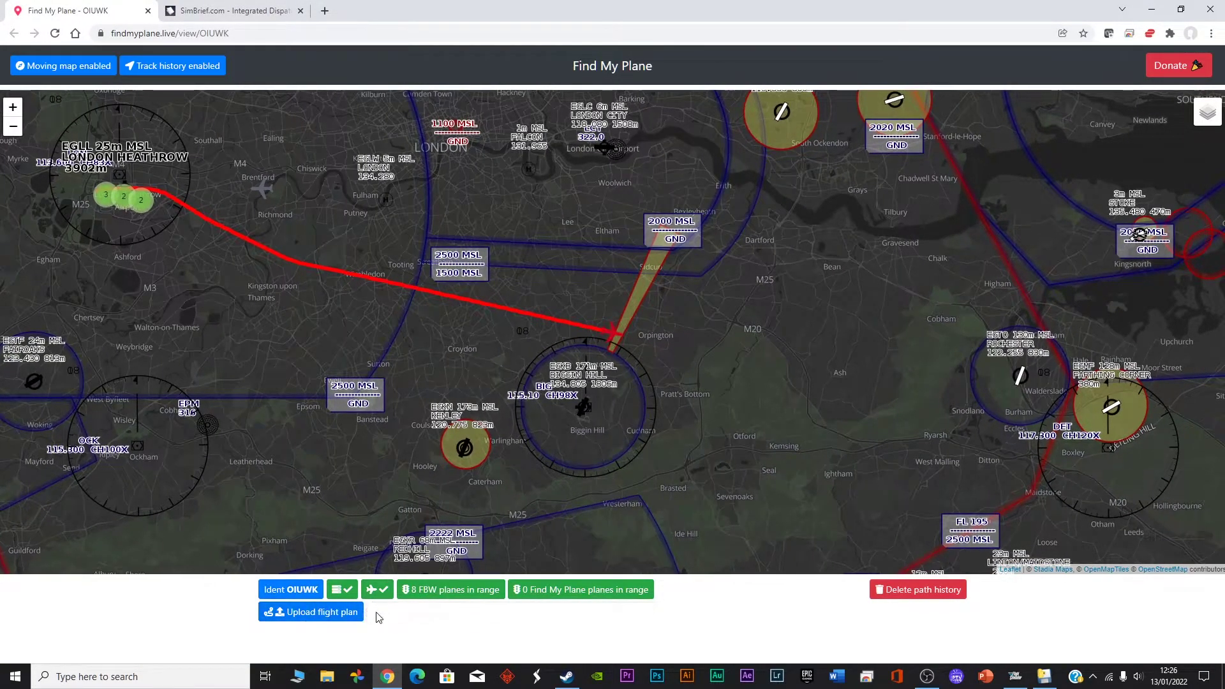
key(ctrl+2)
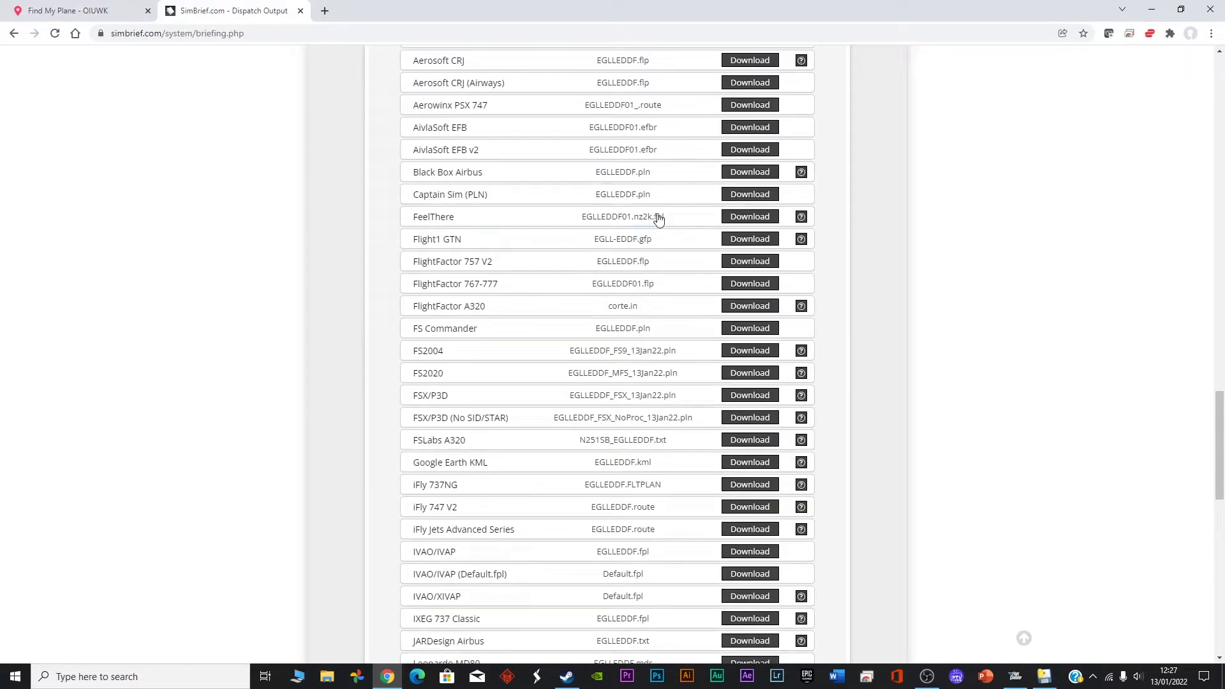
click(749, 194)
key(ctrl+1)
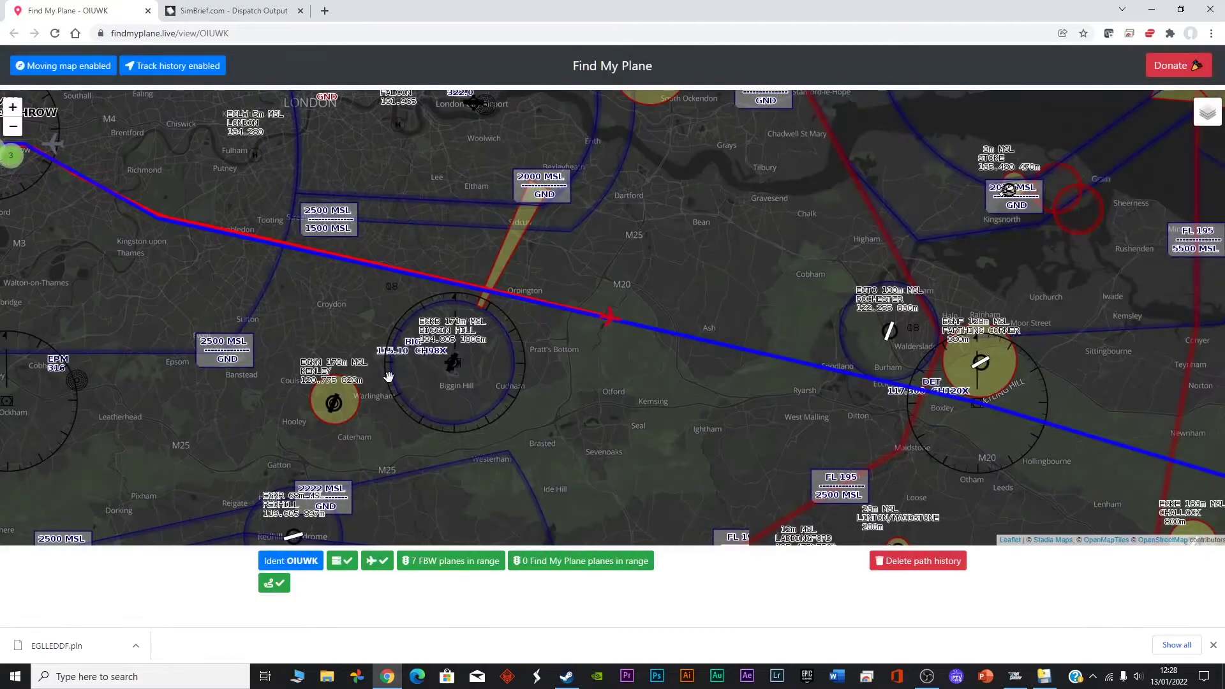
Step: Zoom out and pan the map to show the blue route heading toward the continent
scroll(534, 397, down, 2)
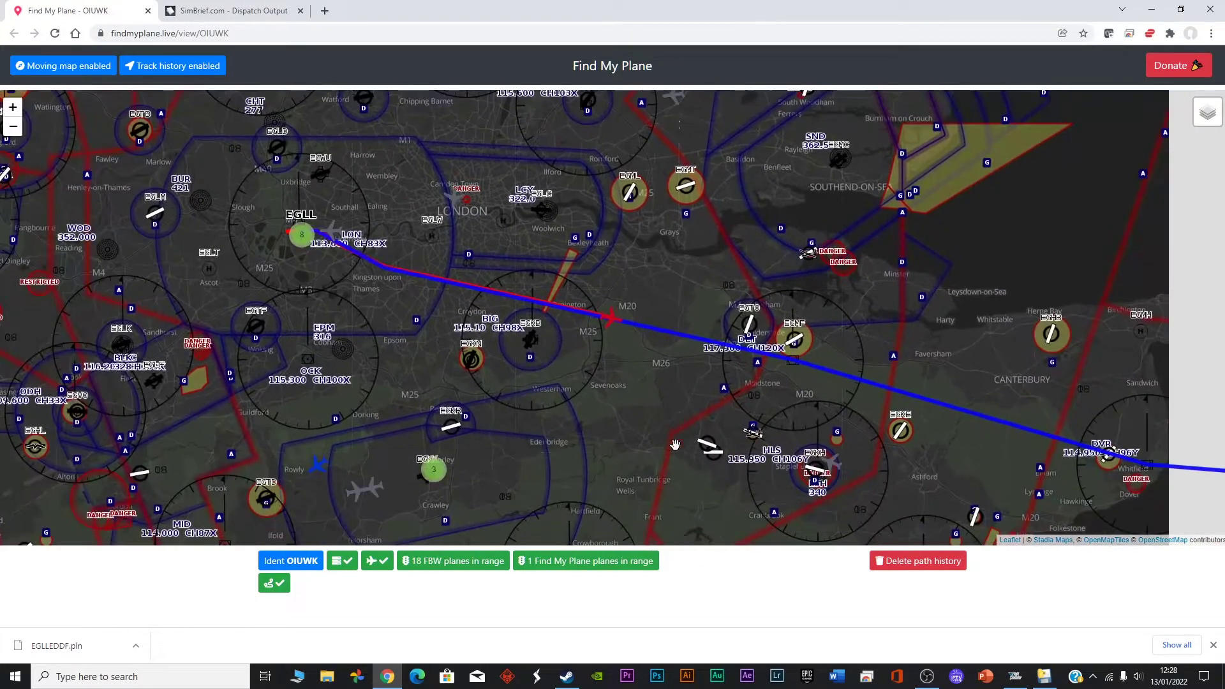
scroll(690, 441, down, 2)
scroll(690, 441, down, 1)
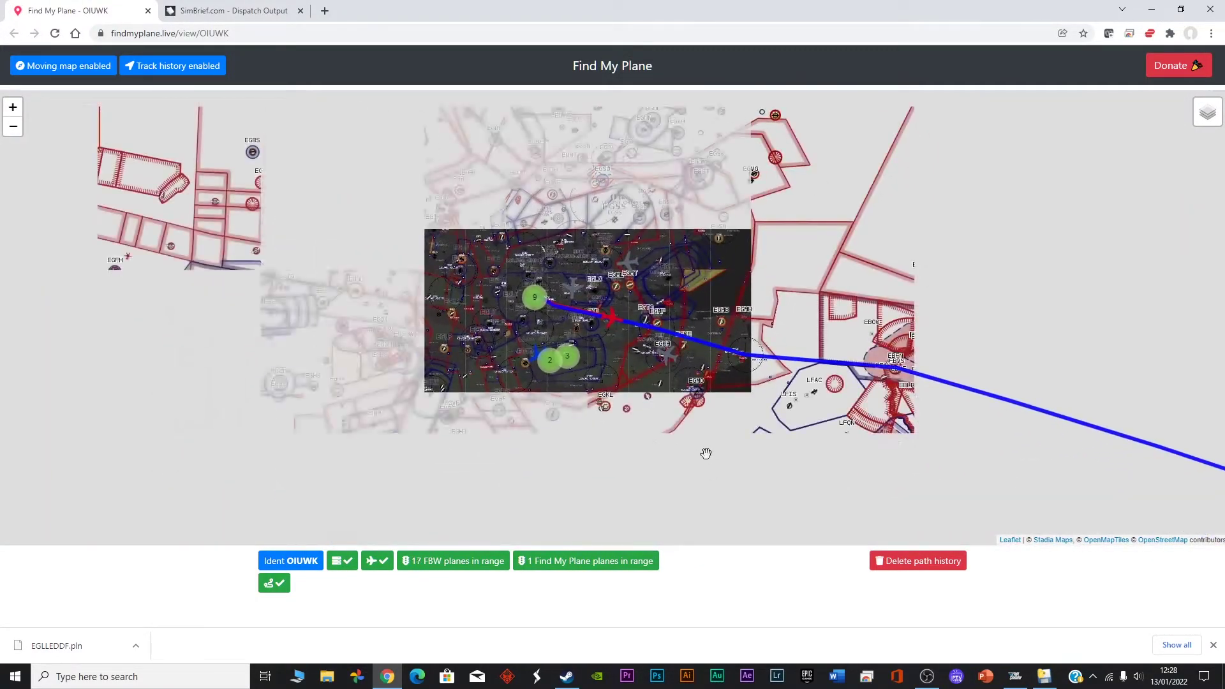
drag(723, 408, 600, 377)
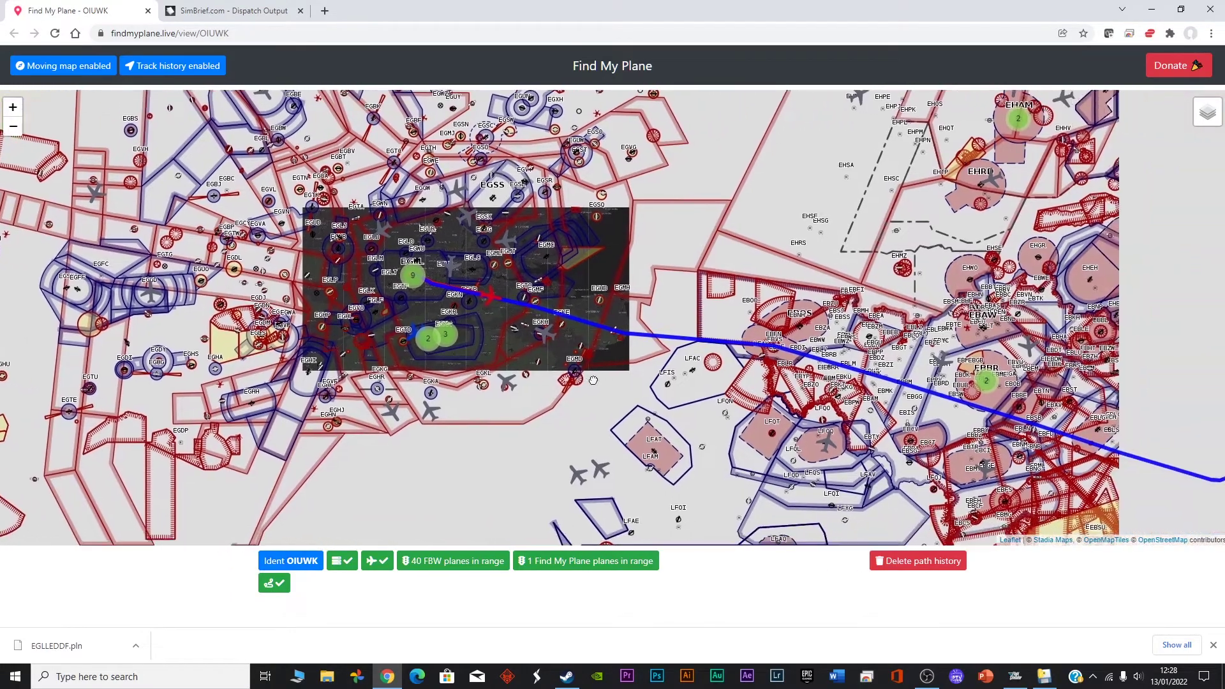
drag(479, 360, 519, 371)
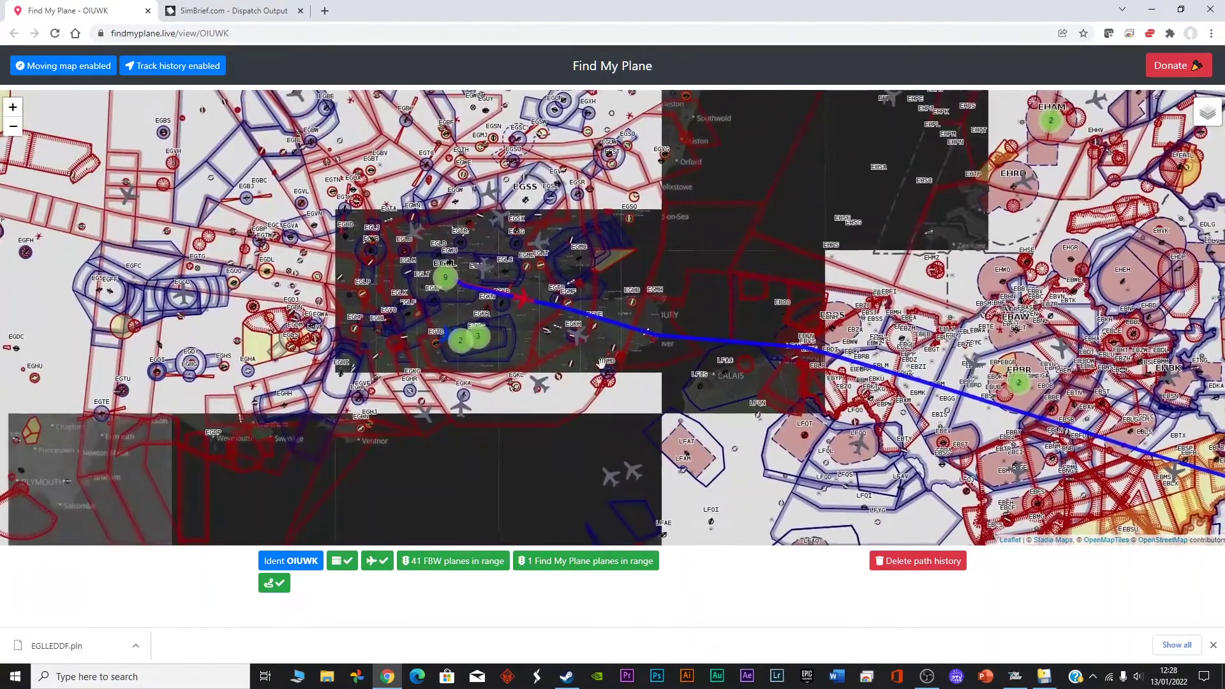
Step: Zoom back in on the red plane near Orpington and close Chrome's downloads bar
scroll(707, 419, down, 1)
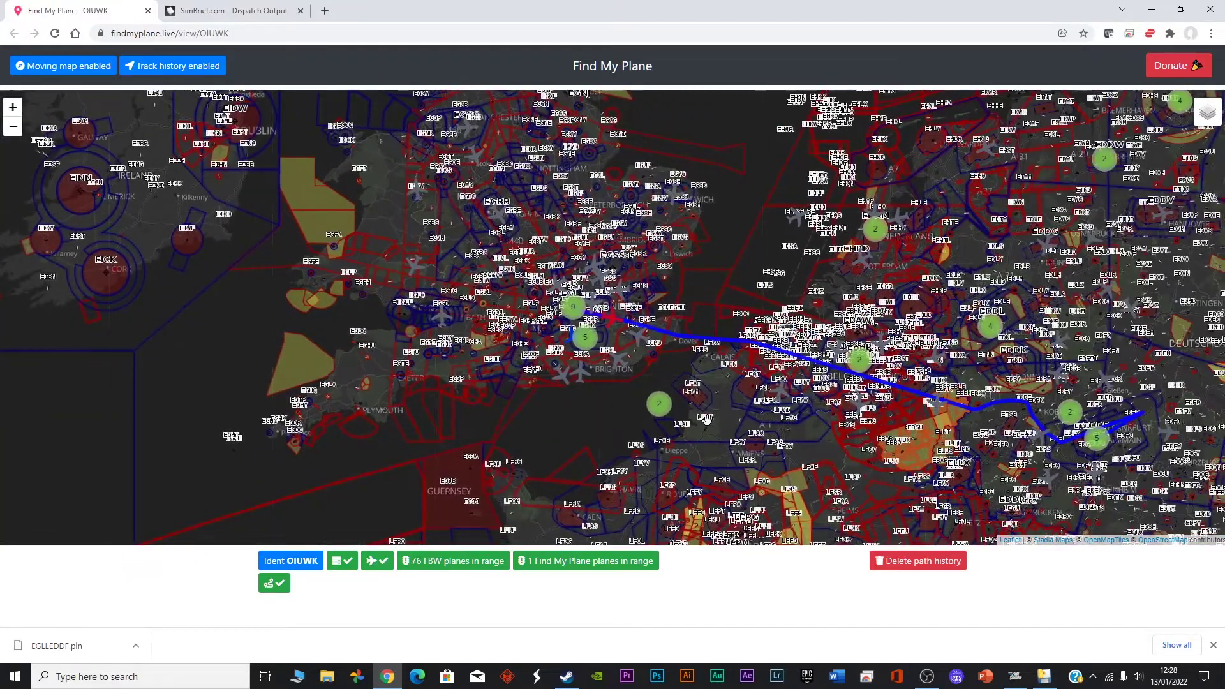
scroll(707, 419, up, 2)
scroll(706, 419, up, 1)
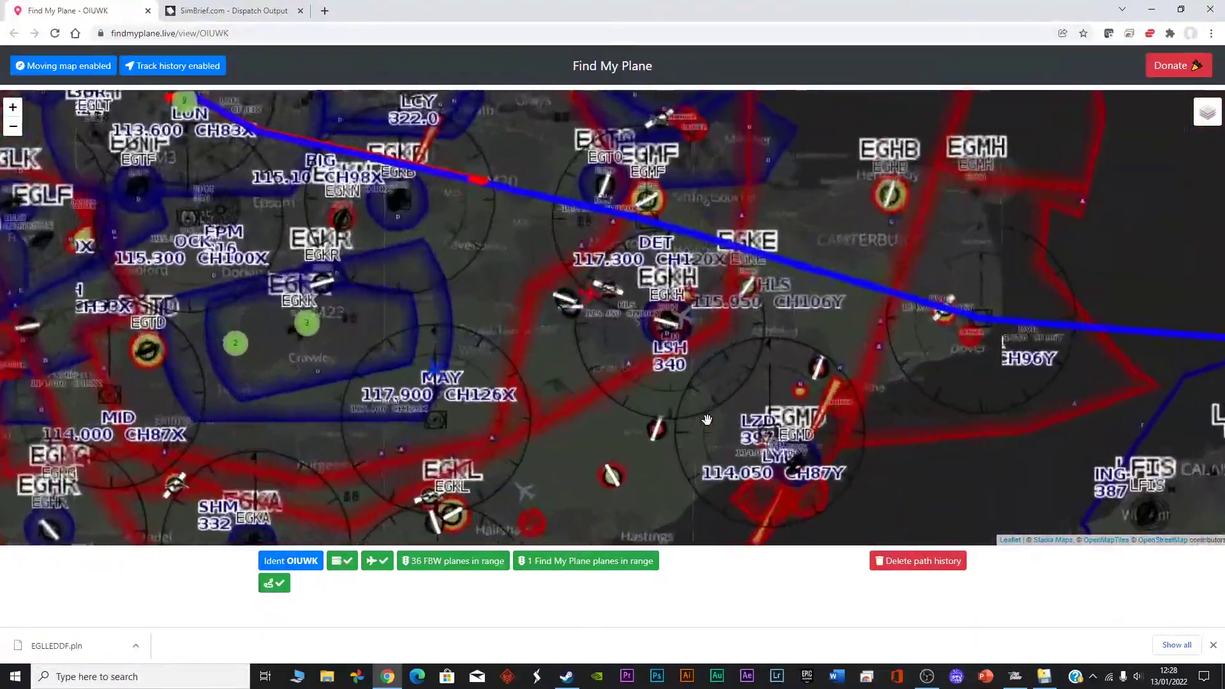
scroll(634, 398, up, 1)
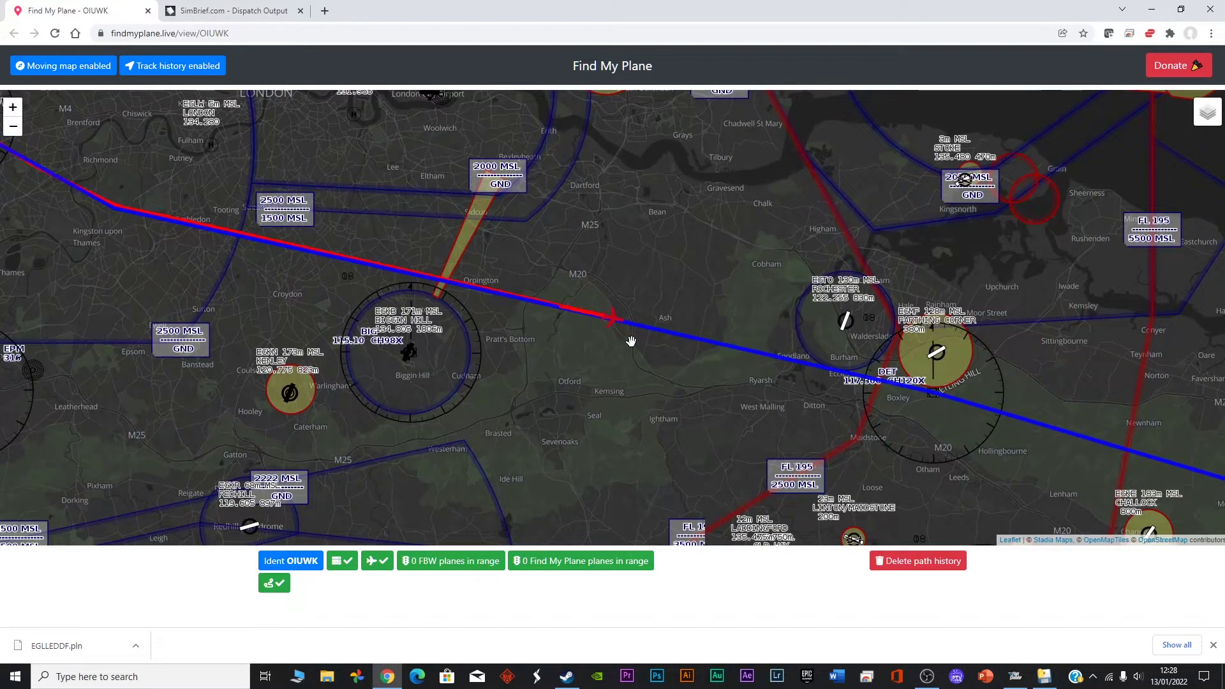
click(1213, 646)
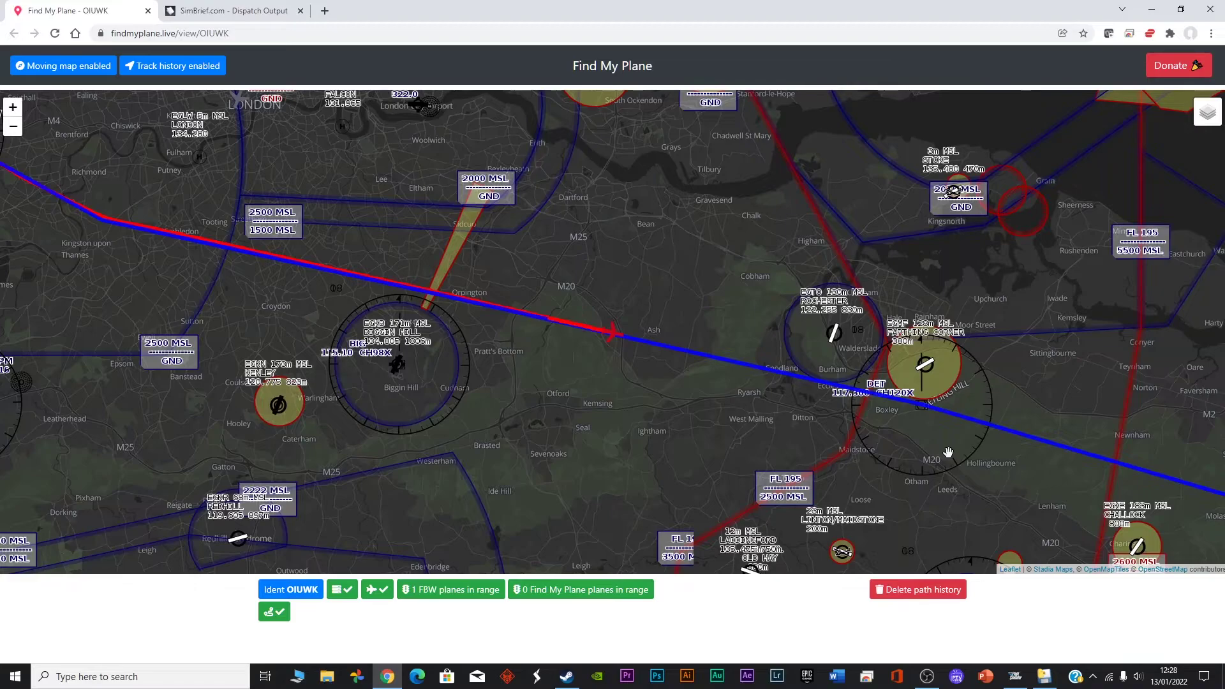
scroll(948, 452, down, 1)
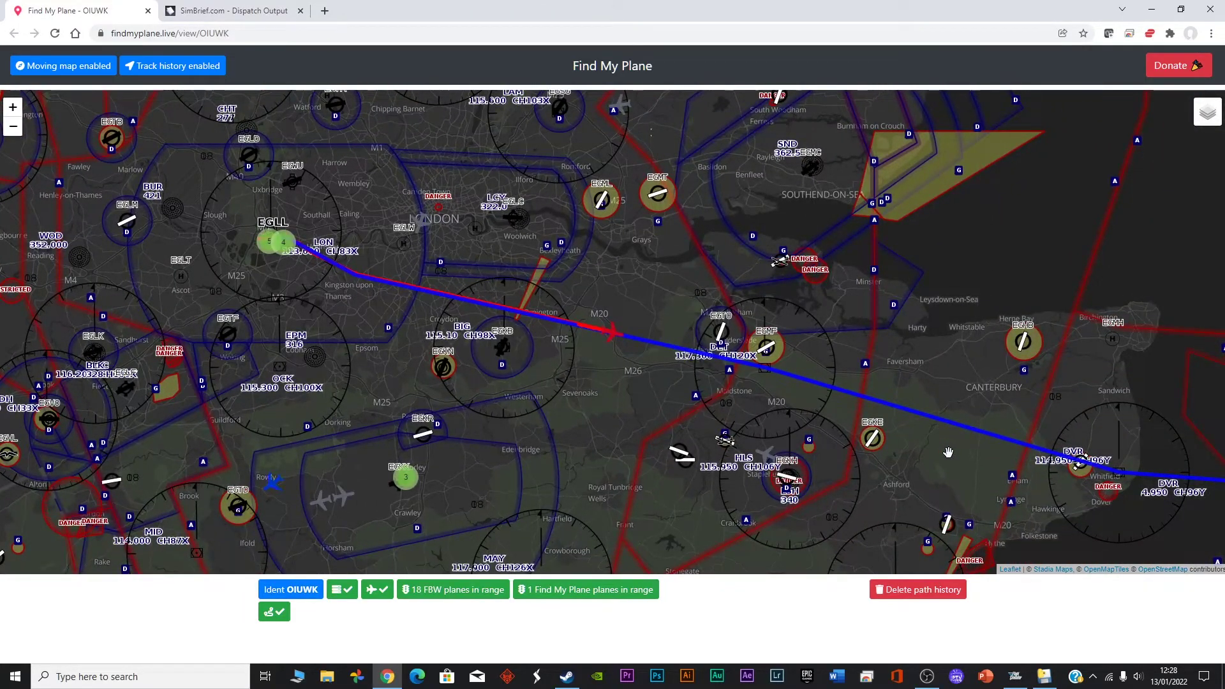